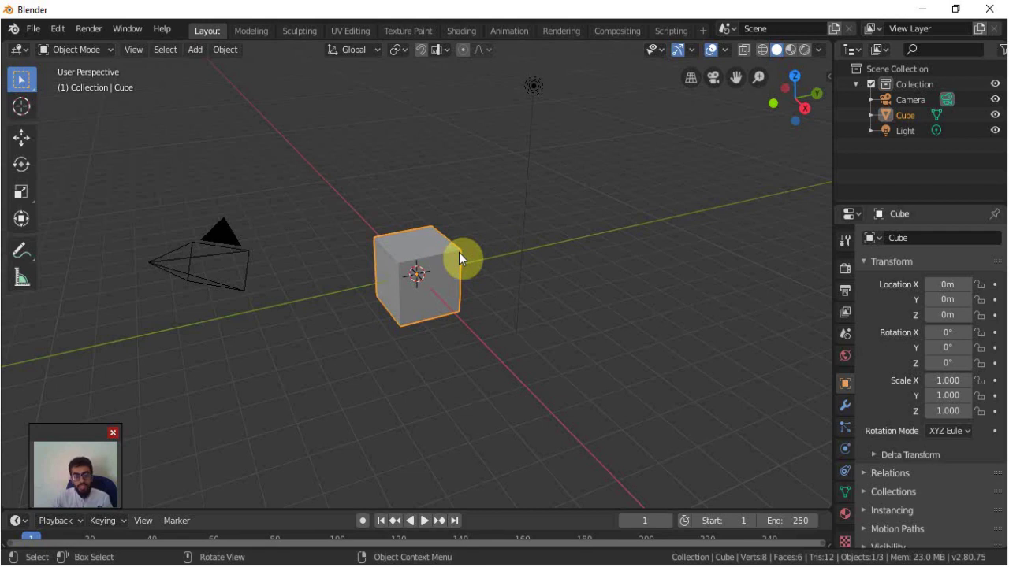
Enable the 'Object: Cell Fracture' add-on in Preferences, found by searching 'cell'.
left_click(58, 31)
left_click(78, 235)
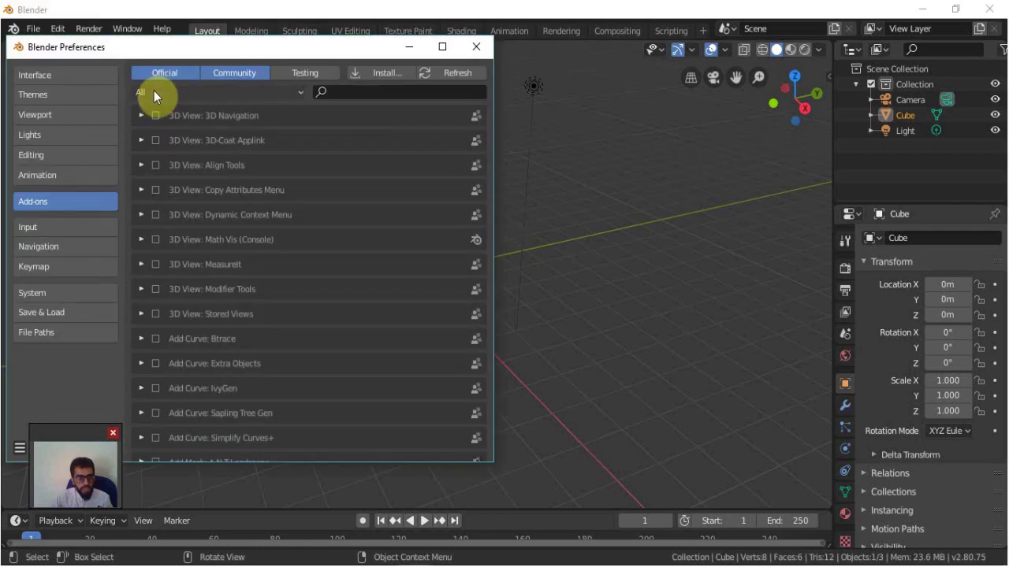
left_click(370, 89)
type("cell")
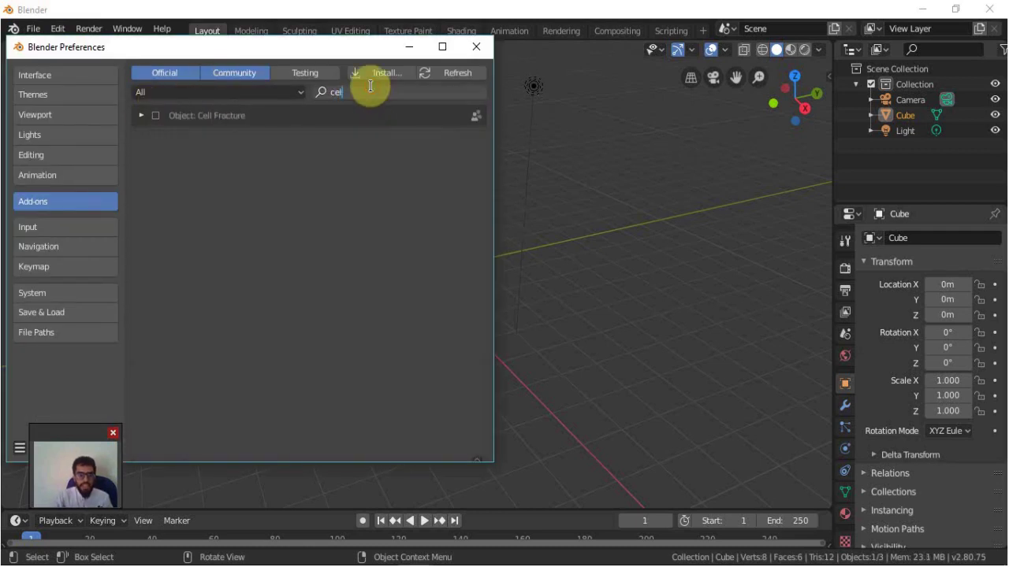
left_click(157, 116)
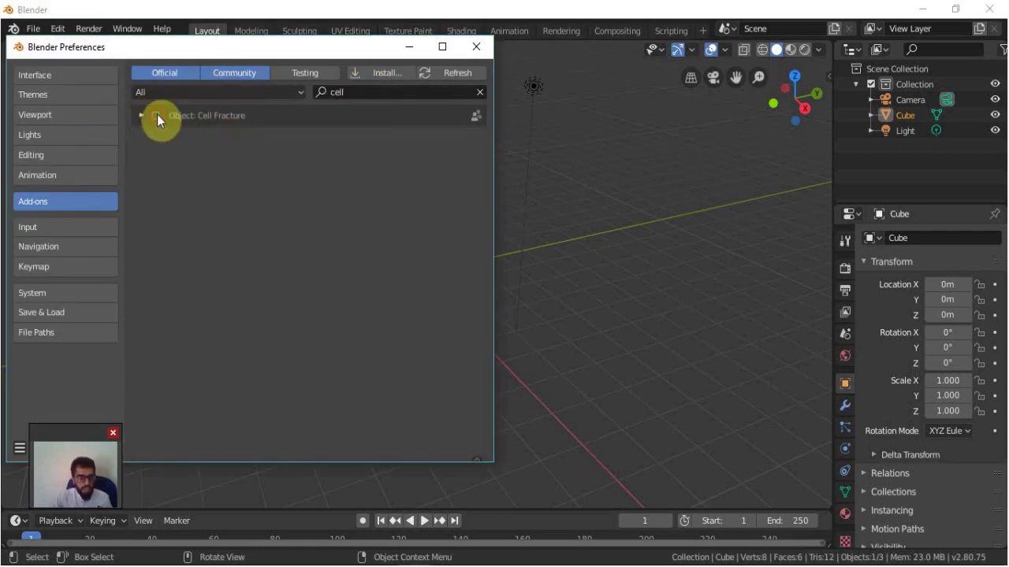
left_click(476, 46)
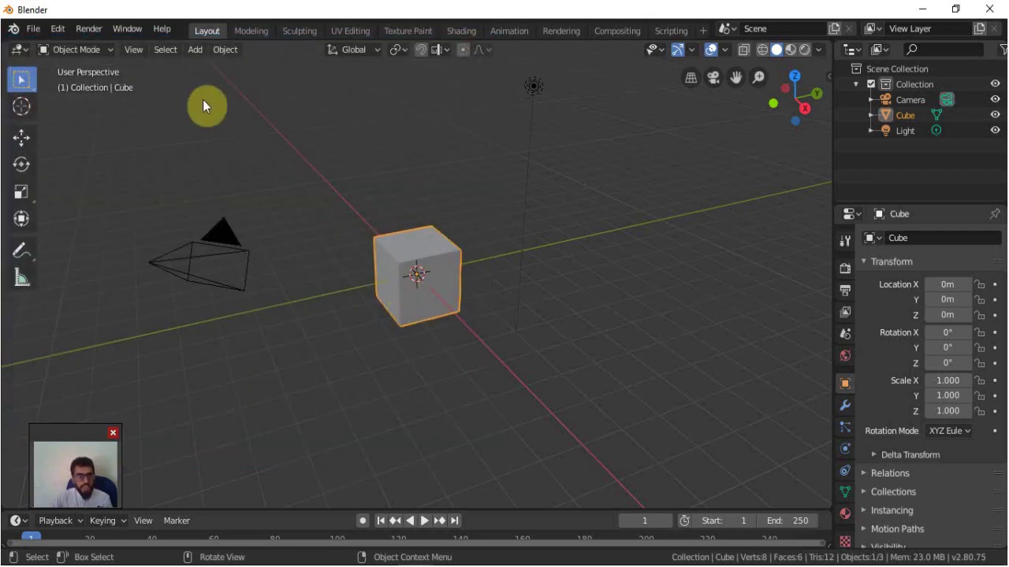
Run Cell Fracture on the cube with default settings and Source Limit 100.
left_click(229, 49)
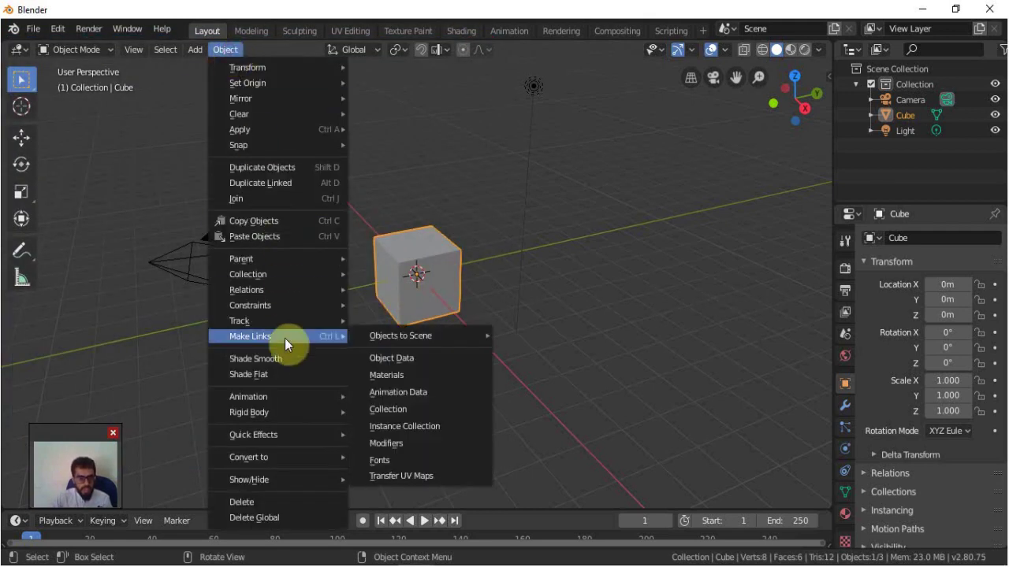
mouse_move(251, 435)
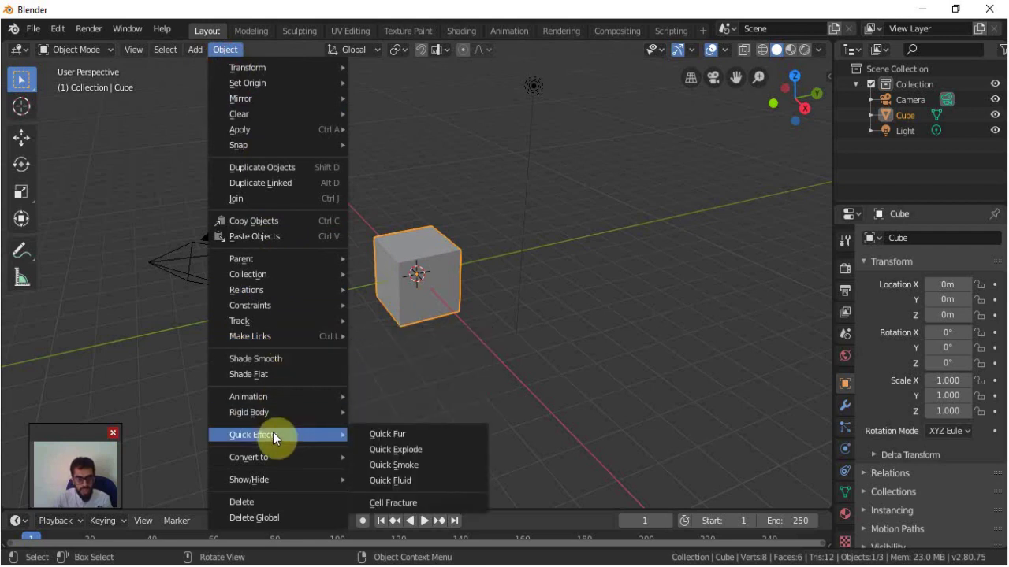
left_click(388, 501)
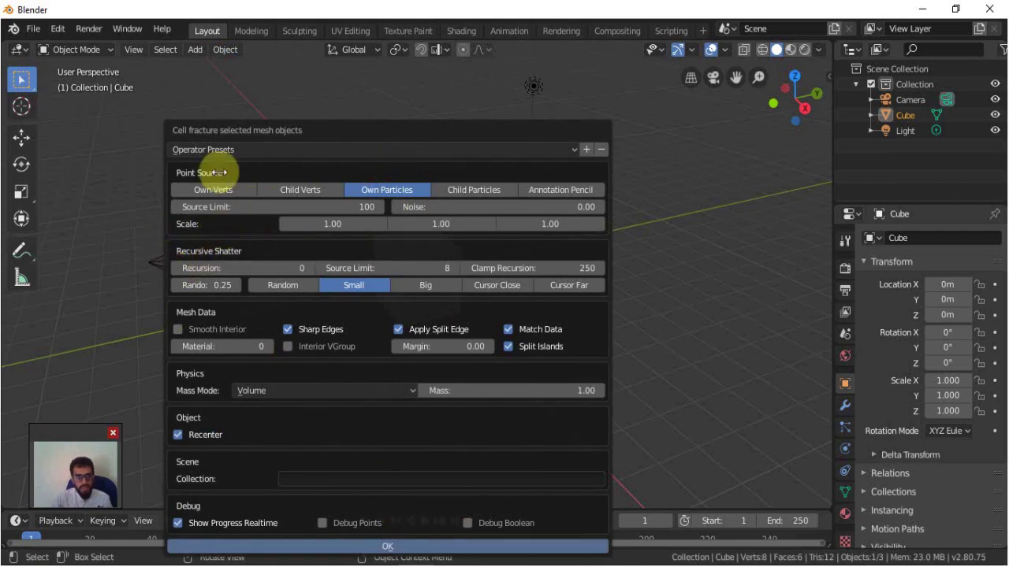
left_click_drag(324, 140, 624, 70)
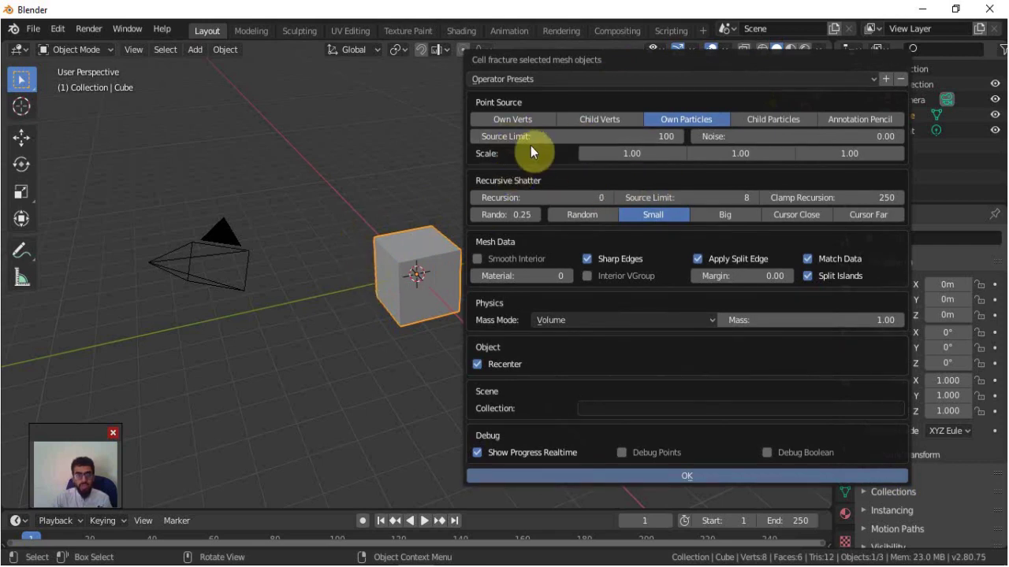
mouse_move(531, 141)
left_mouse_down()
mouse_move(660, 137)
mouse_move(822, 152)
left_mouse_up()
left_click(640, 478)
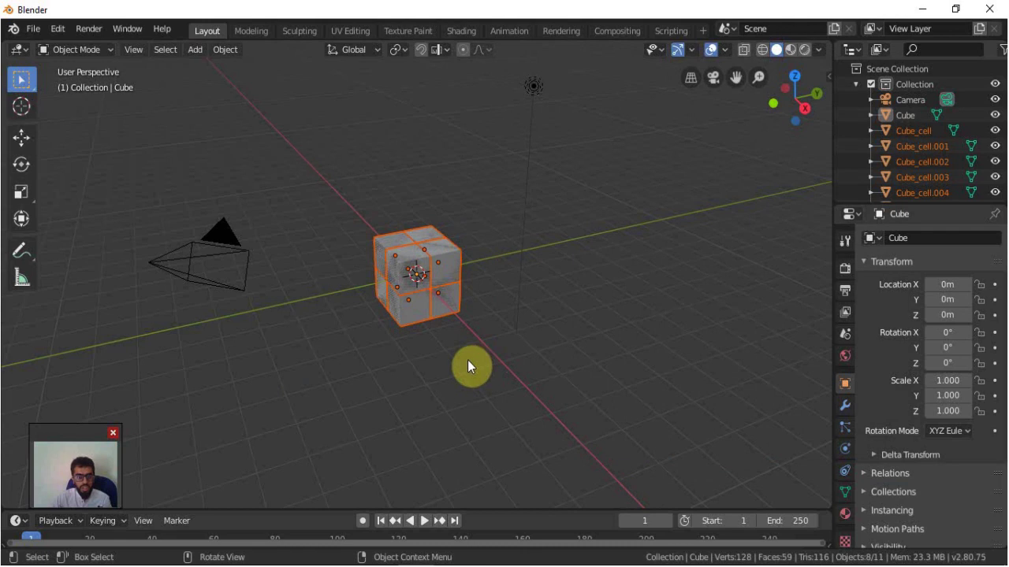
Inspect the fracture up close, then undo it to restore the whole cube.
scroll(467, 360, "up", 2)
scroll(400, 334, "up", 3)
middle_click_drag(417, 354, 480, 340)
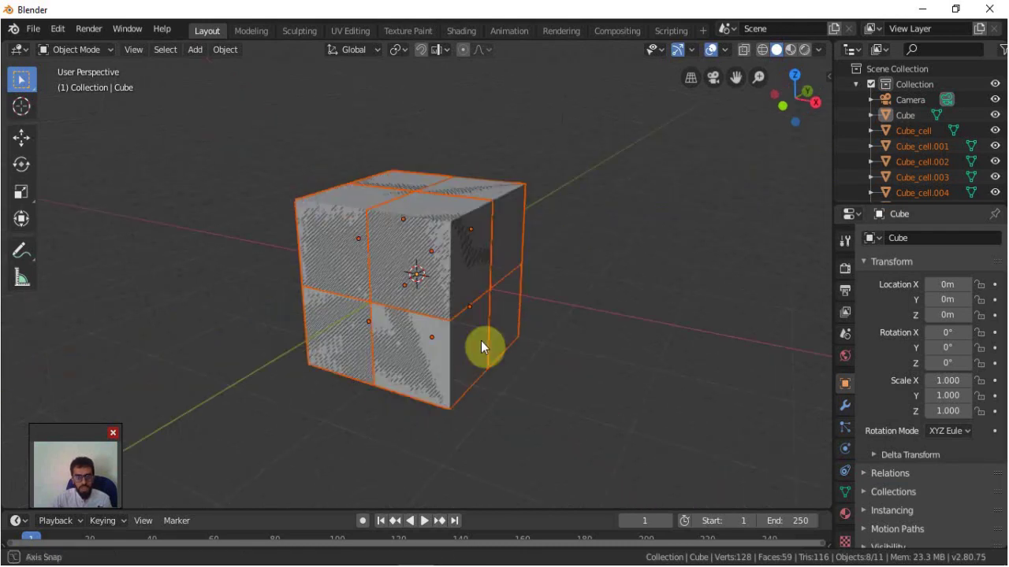
left_click(446, 367)
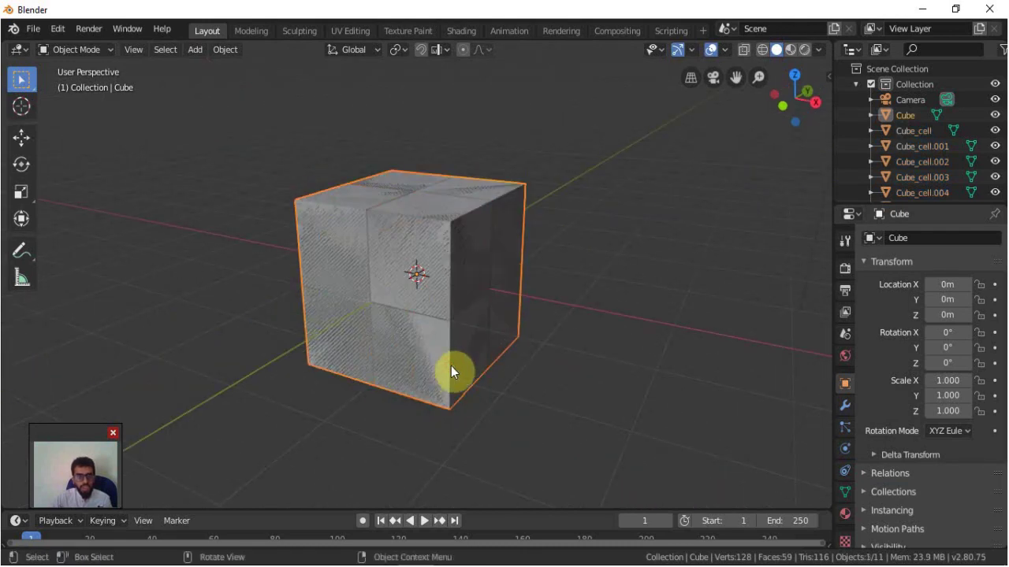
key("ctrl+z")
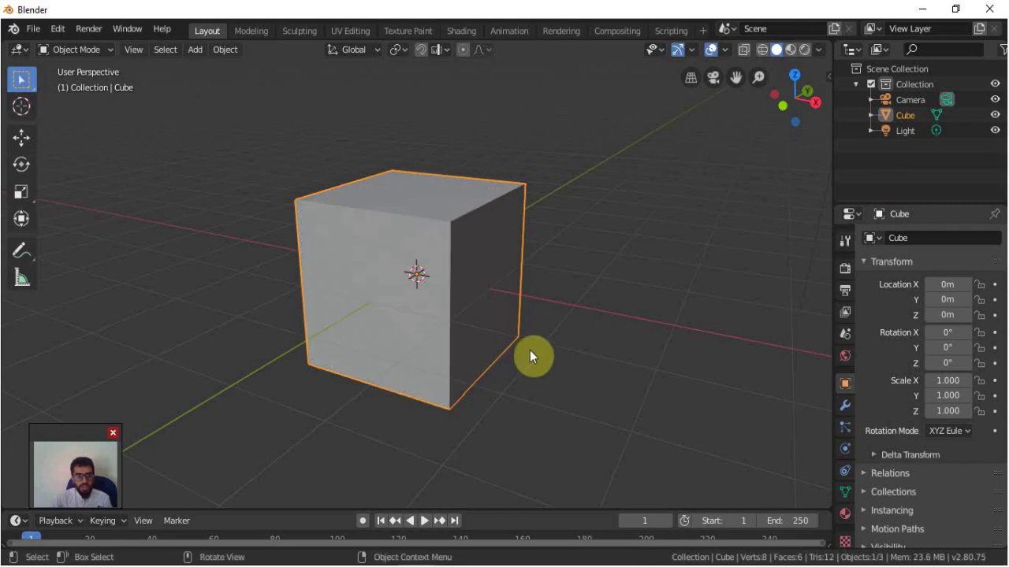
View the cube from a higher angle and put it into Edit Mode.
scroll(530, 350, "down", 3)
mouse_move(543, 370)
middle_mouse_down()
mouse_move(446, 311)
mouse_move(509, 297)
middle_mouse_up()
key("Tab")
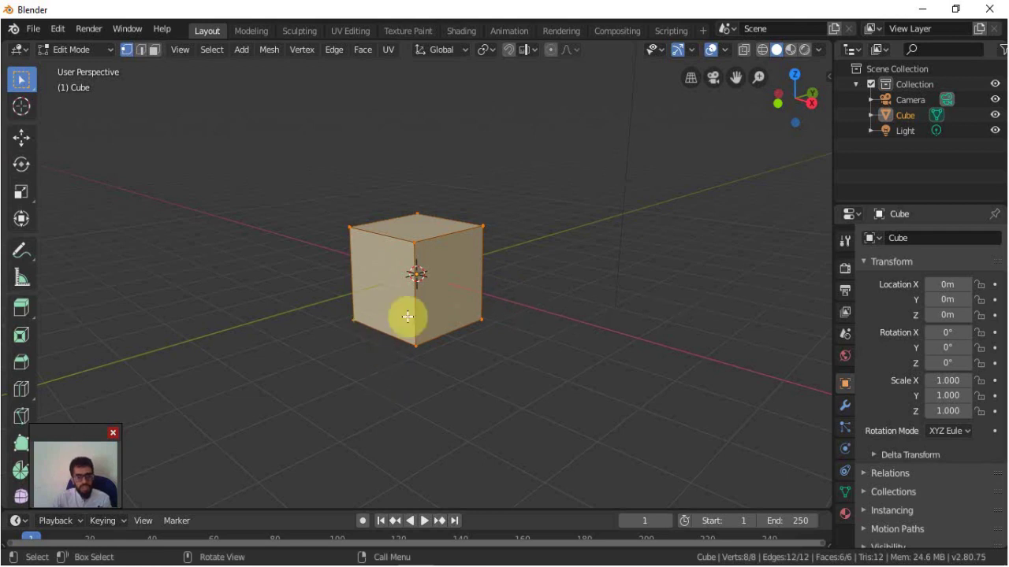
Subdivide the cube mesh three times into a 384-face grid, then return to Object Mode.
right_click(439, 277)
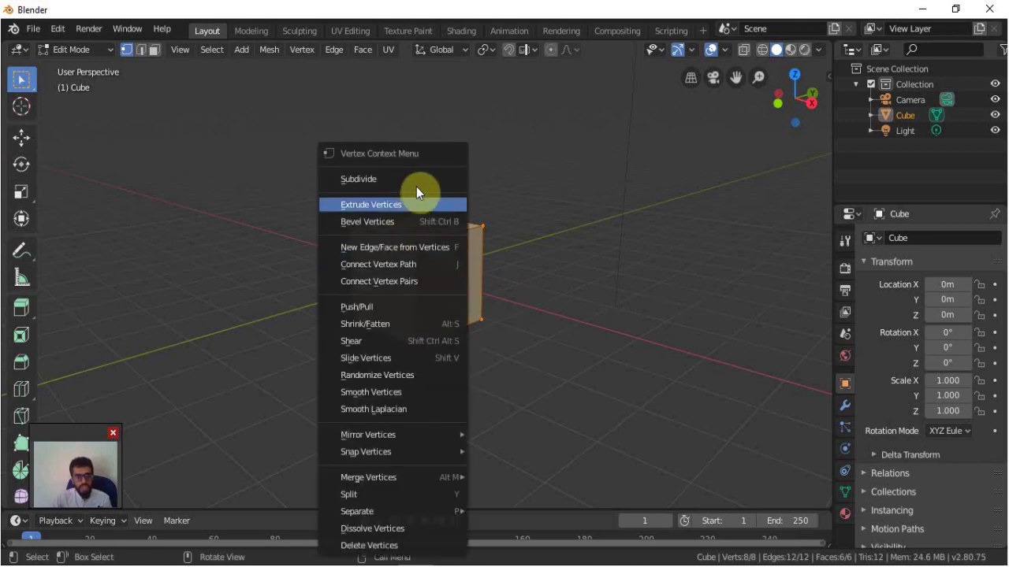
left_click(415, 179)
right_click(440, 282)
left_click(394, 179)
right_click(439, 293)
left_click(392, 180)
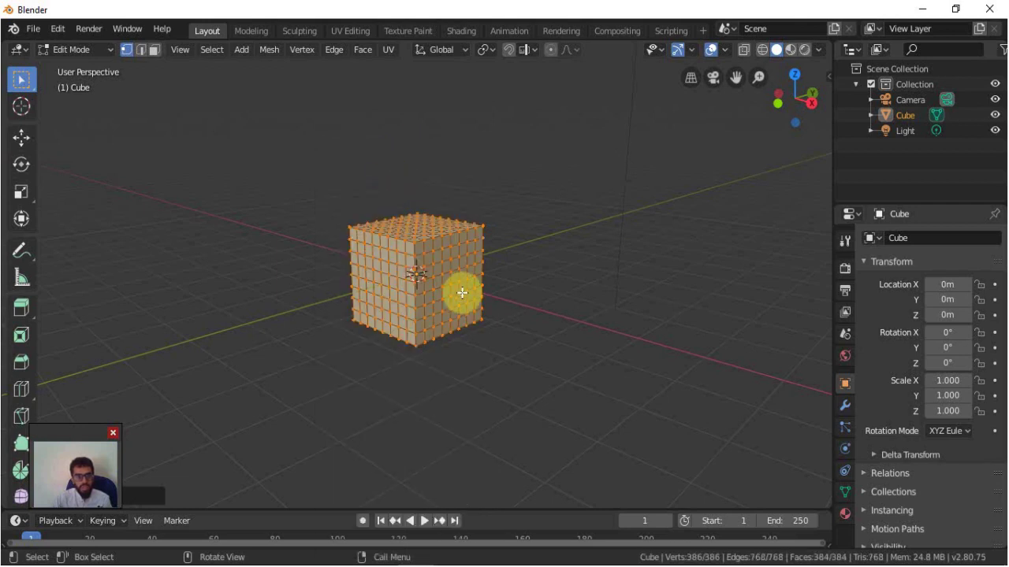
key("Tab")
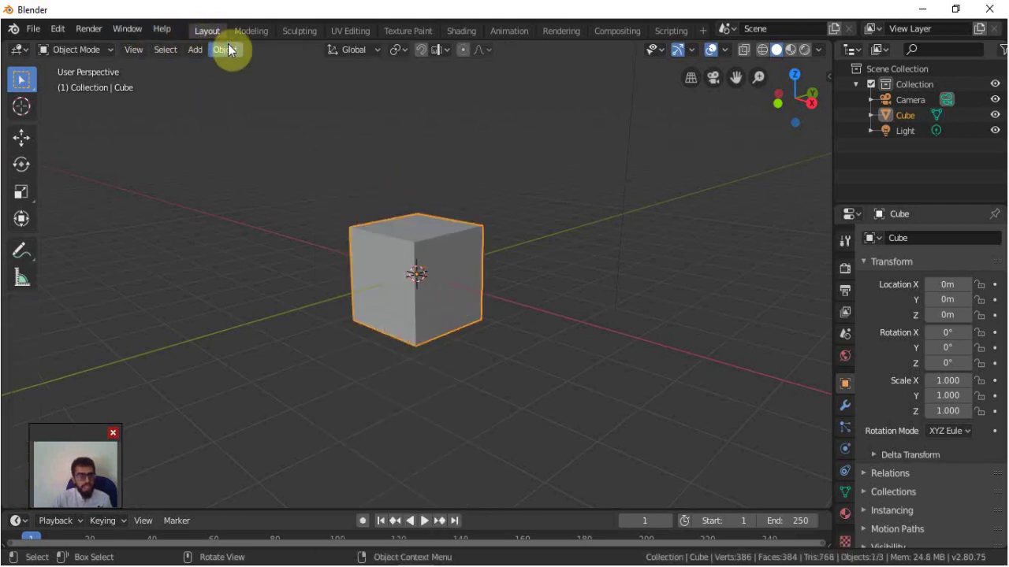
Run Cell Fracture on the subdivided cube with Recursive Shatter set to Random.
left_click(227, 47)
mouse_move(253, 435)
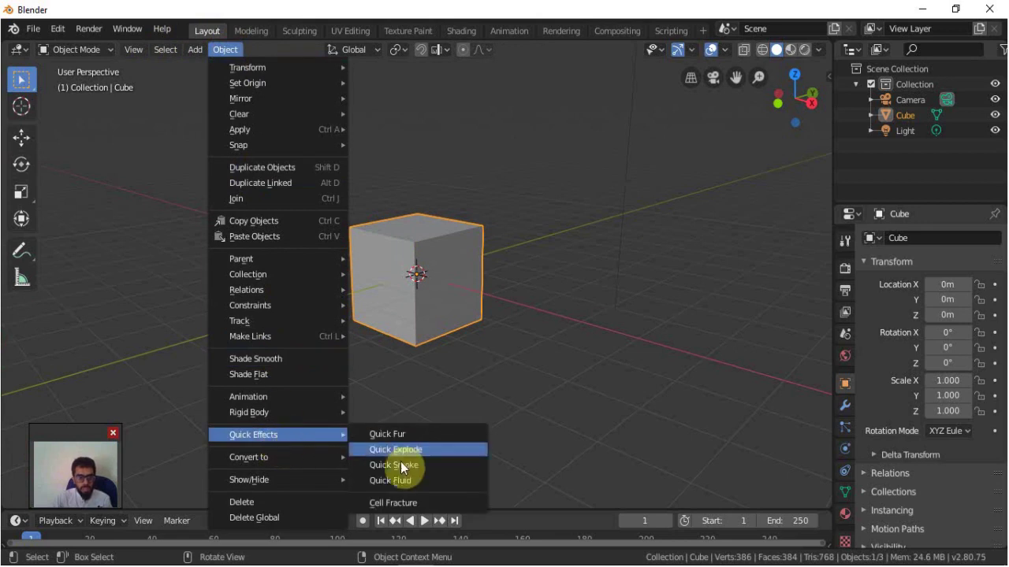
left_click(419, 501)
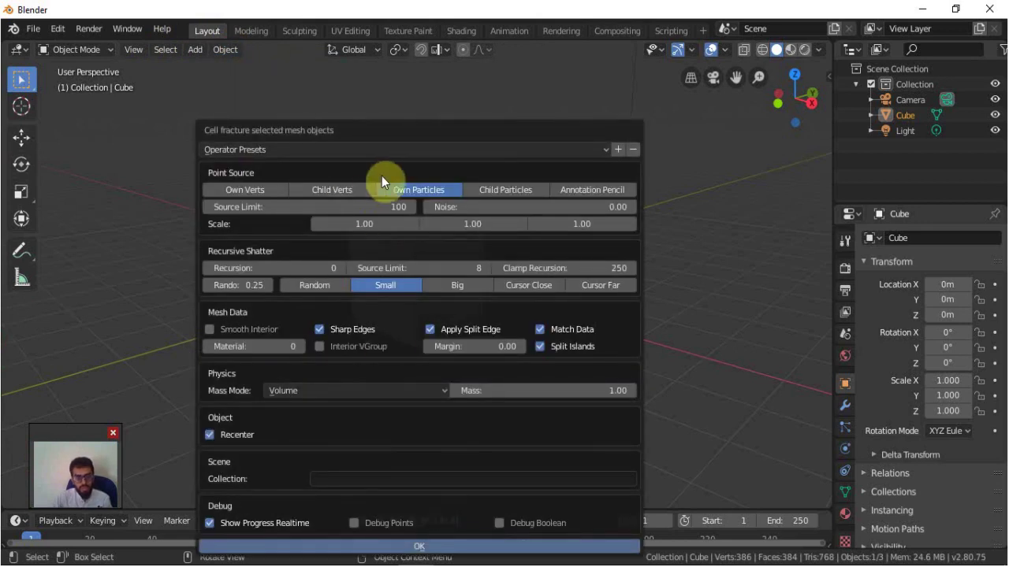
left_click_drag(407, 128, 566, 97)
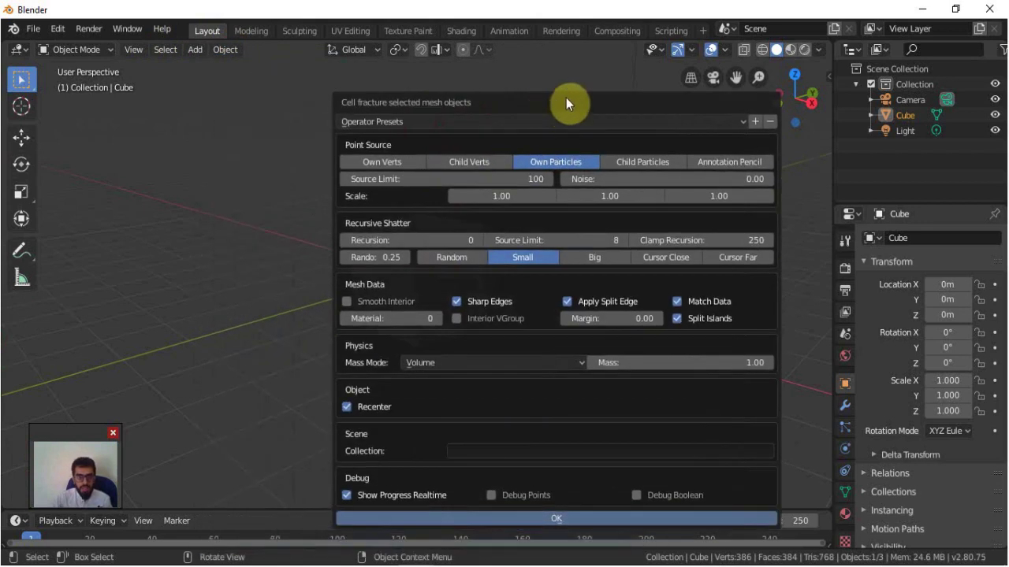
left_click_drag(656, 79, 683, 70)
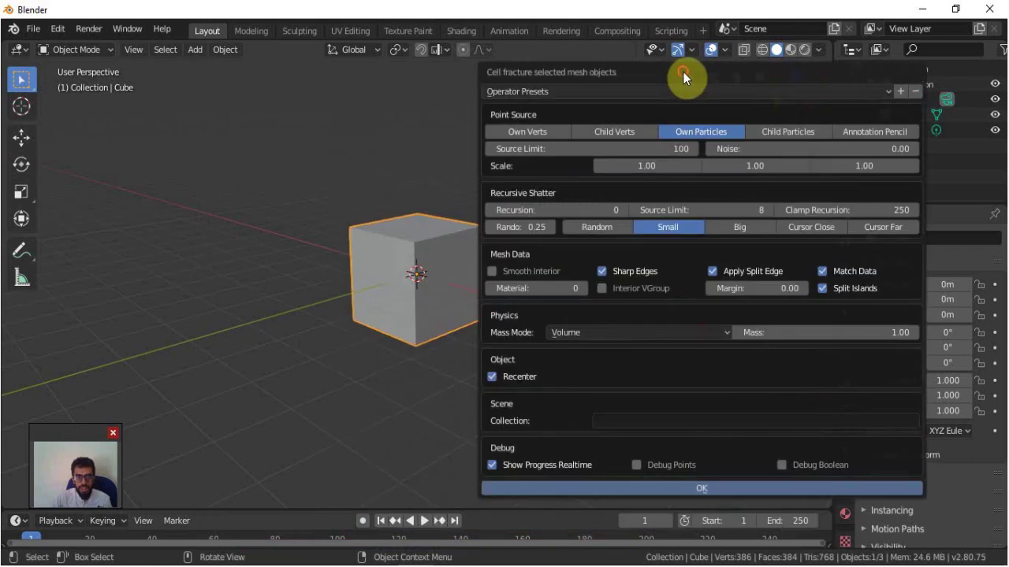
left_click(587, 226)
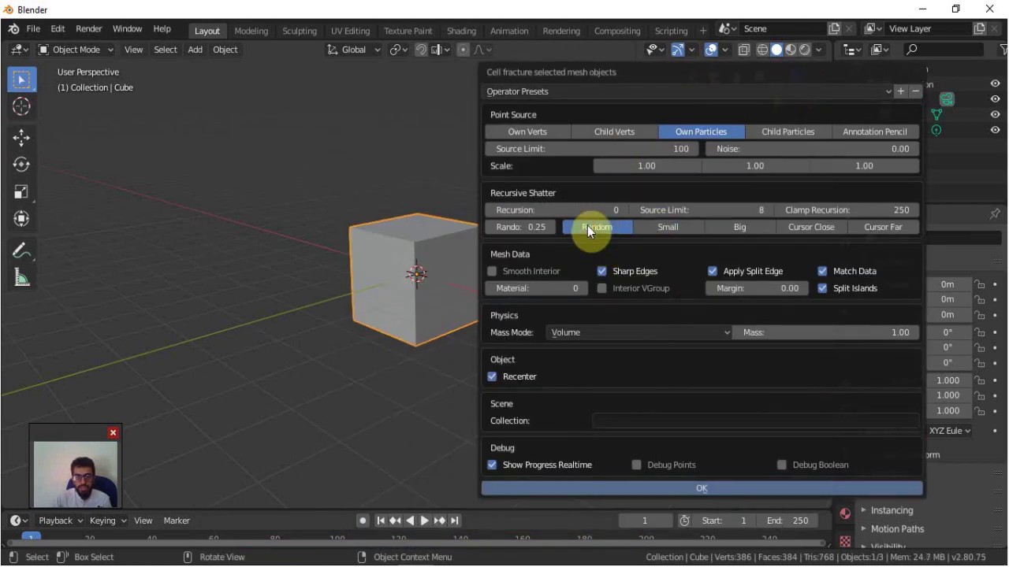
left_click(629, 488)
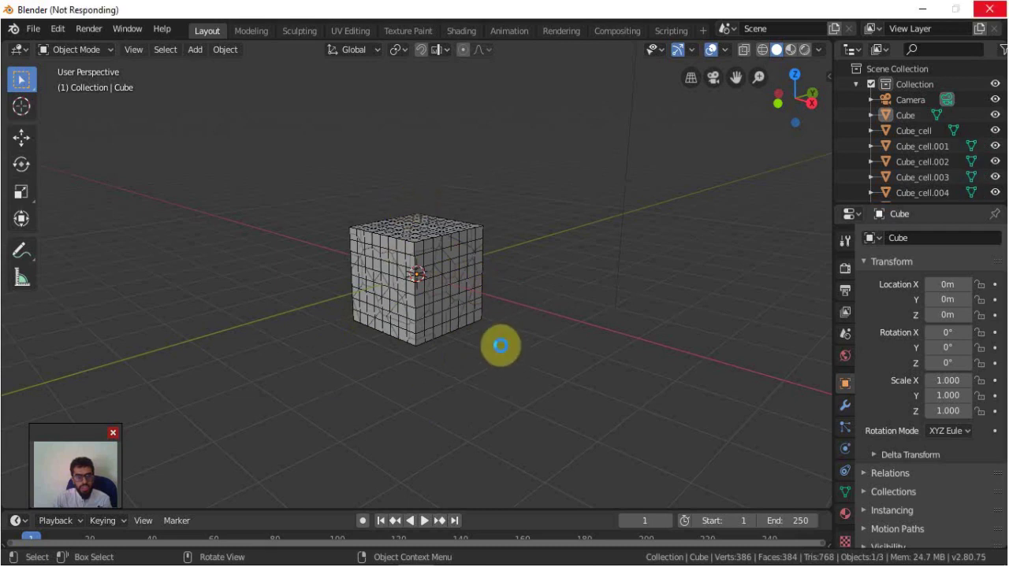
Make all selected cube fragments active rigid bodies.
scroll(459, 314, "up", 5)
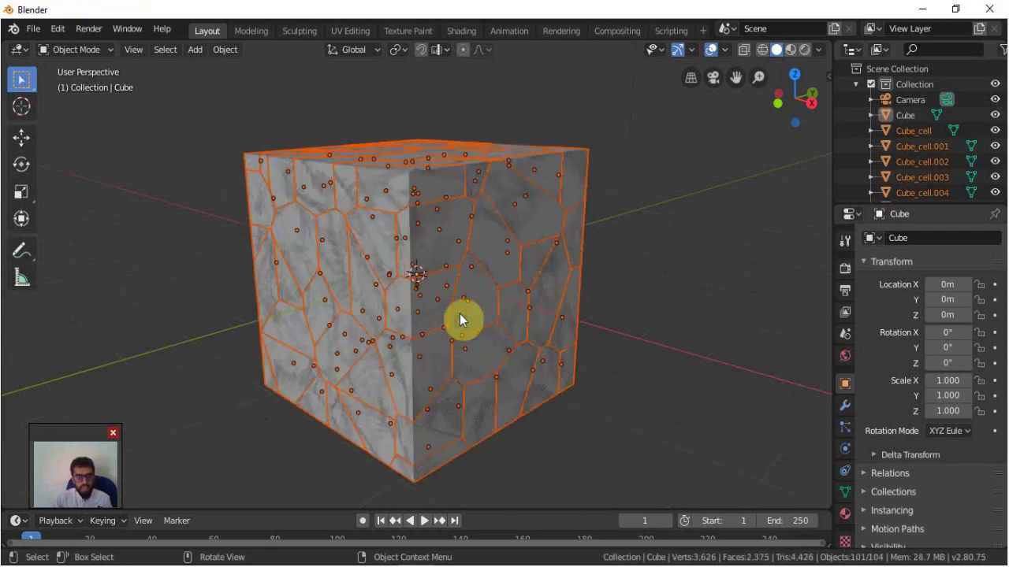
scroll(608, 375, "down", 3)
middle_click_drag(573, 390, 565, 391)
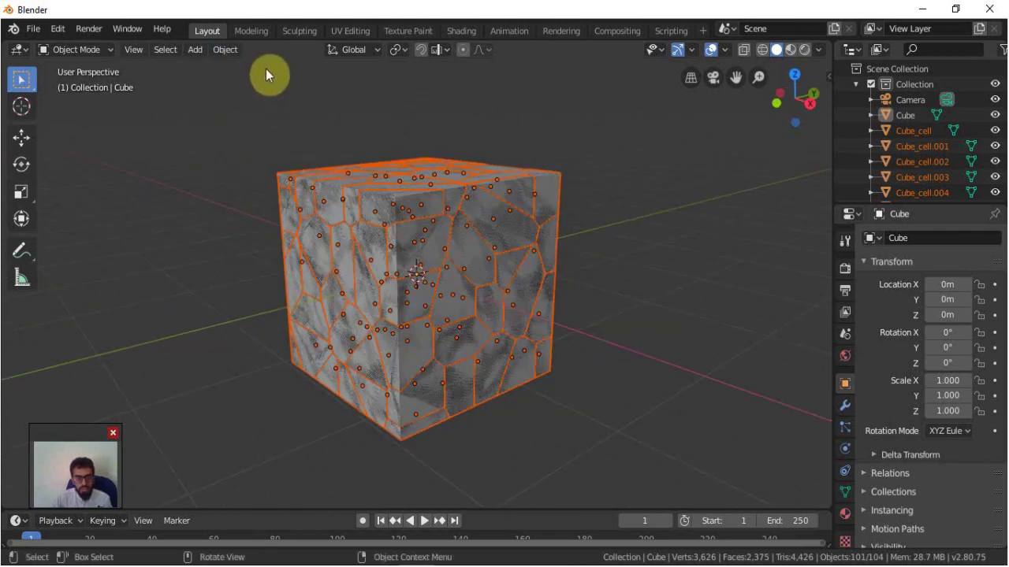
left_click(225, 50)
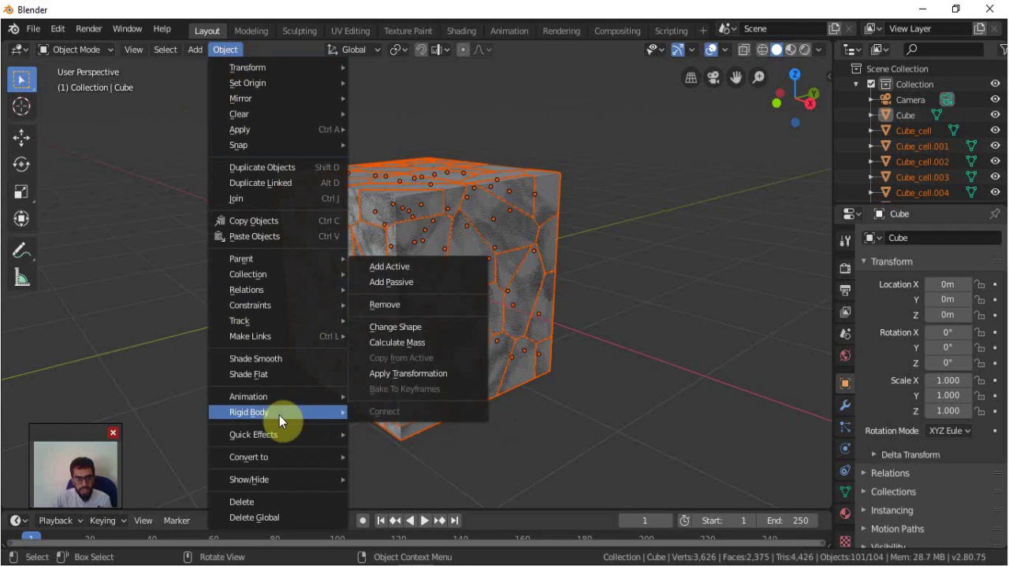
left_click(397, 267)
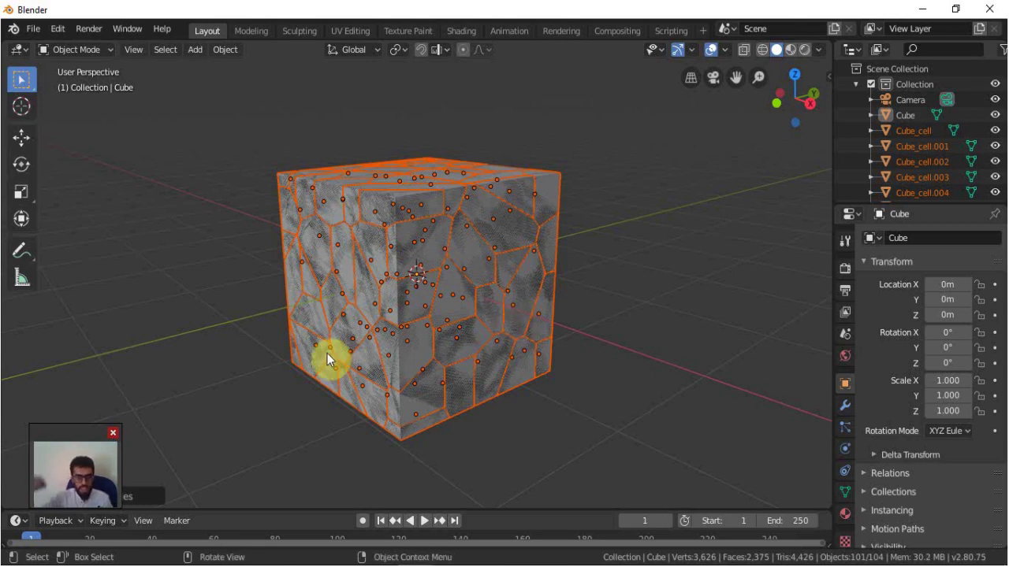
Add a plane and scale it to 3 times its size.
key("shift+a")
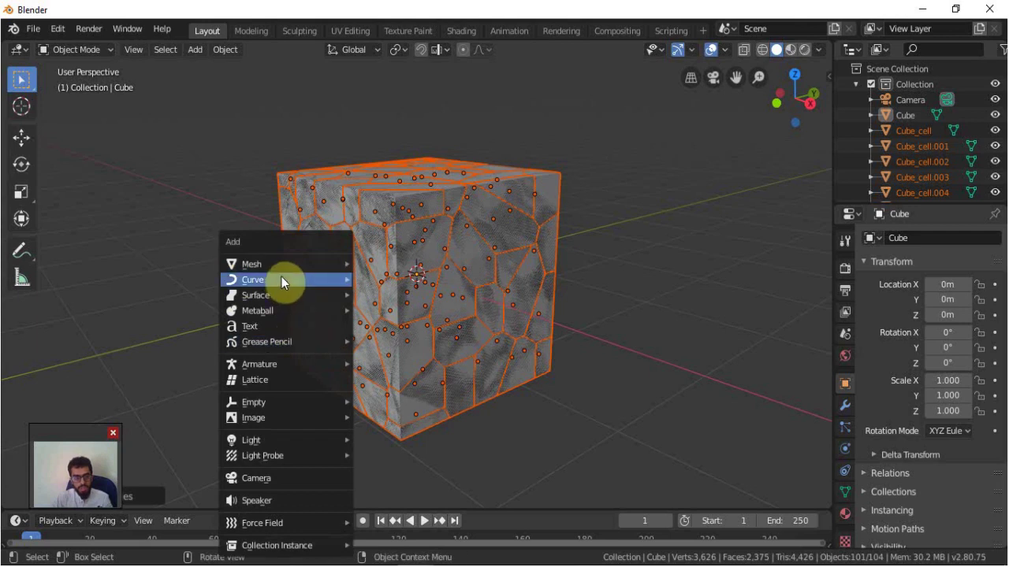
left_click(387, 262)
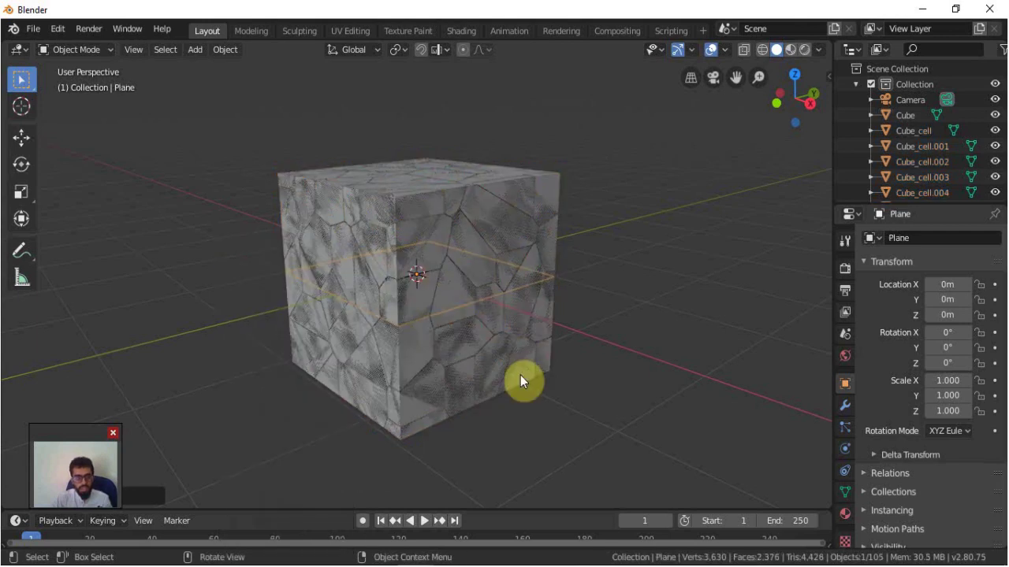
key("s")
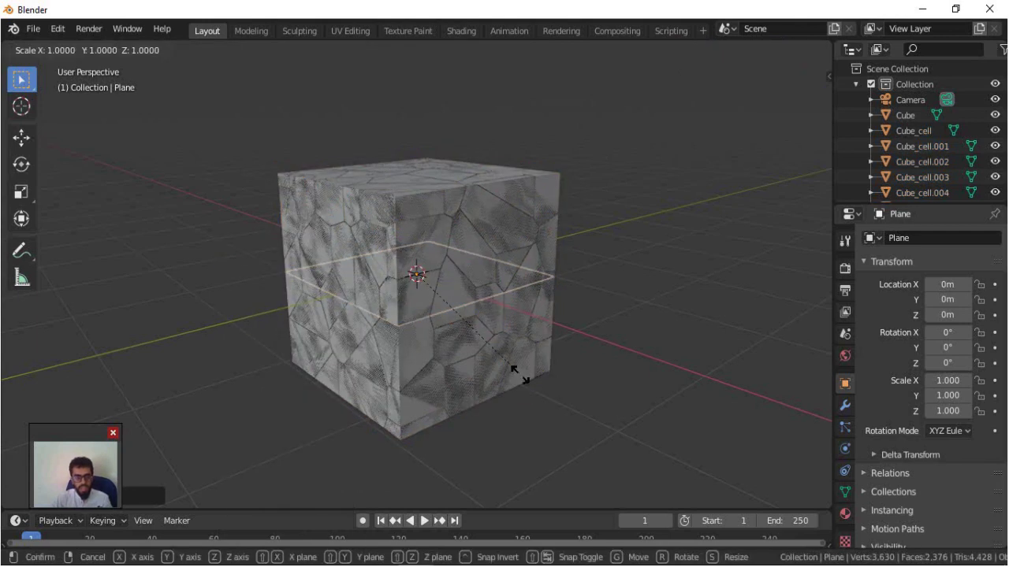
key("3")
key("Return")
Lower the plane to Z −2.1412 beneath the fractured cube.
scroll(513, 380, "down", 2)
scroll(505, 384, "down", 3)
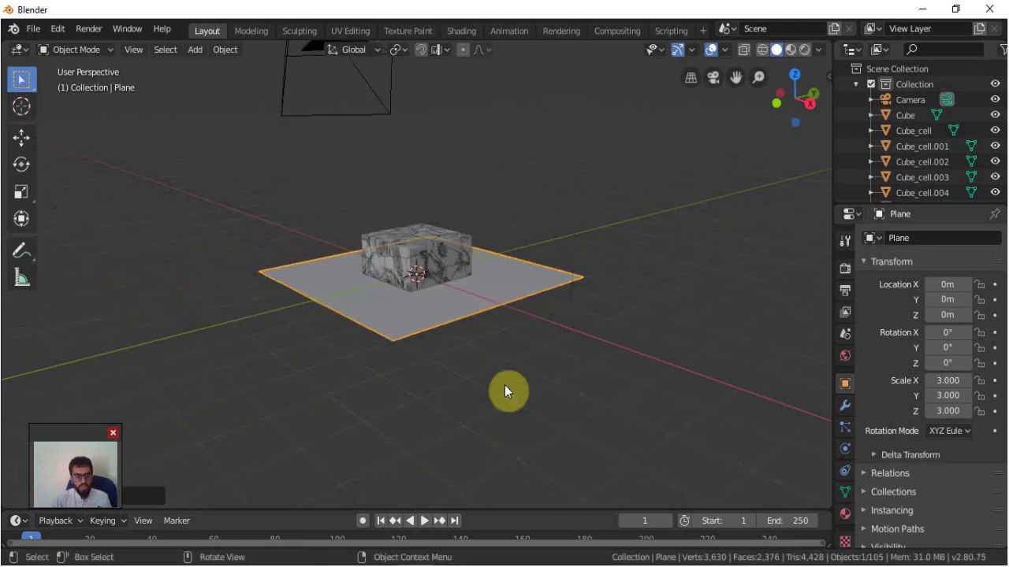
left_click(20, 140)
left_click_drag(417, 214, 414, 356)
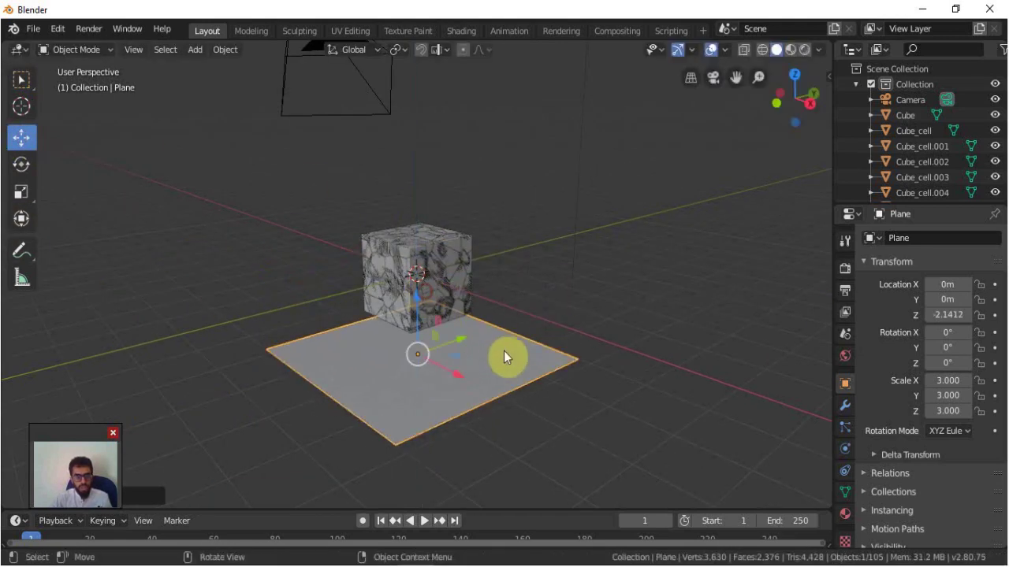
Enlarge the ground plane to scale 6.958 and make it a passive rigid body.
key("s")
left_click(592, 367)
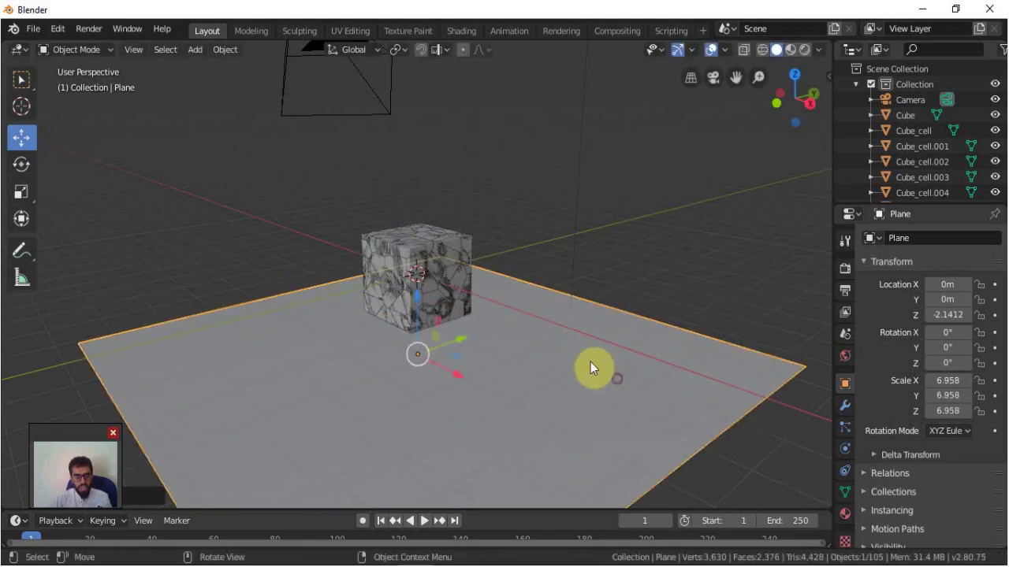
scroll(583, 362, "down", 3)
left_click(224, 50)
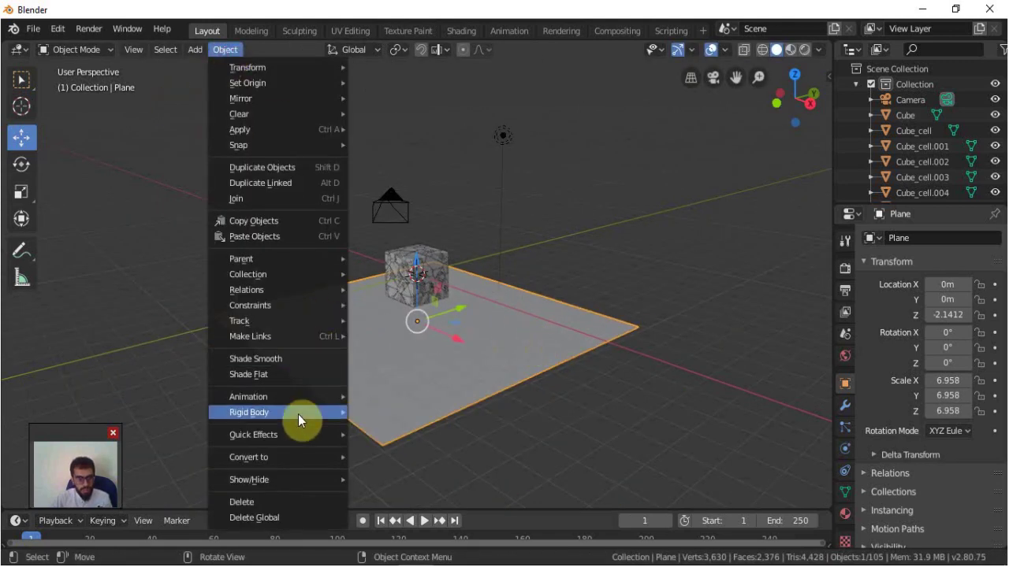
mouse_move(249, 412)
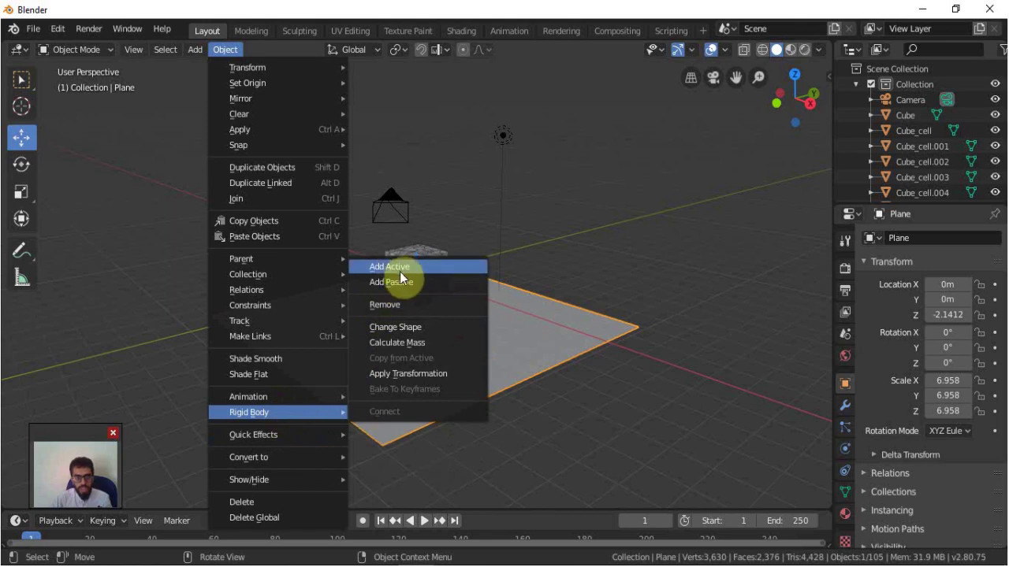
left_click(394, 266)
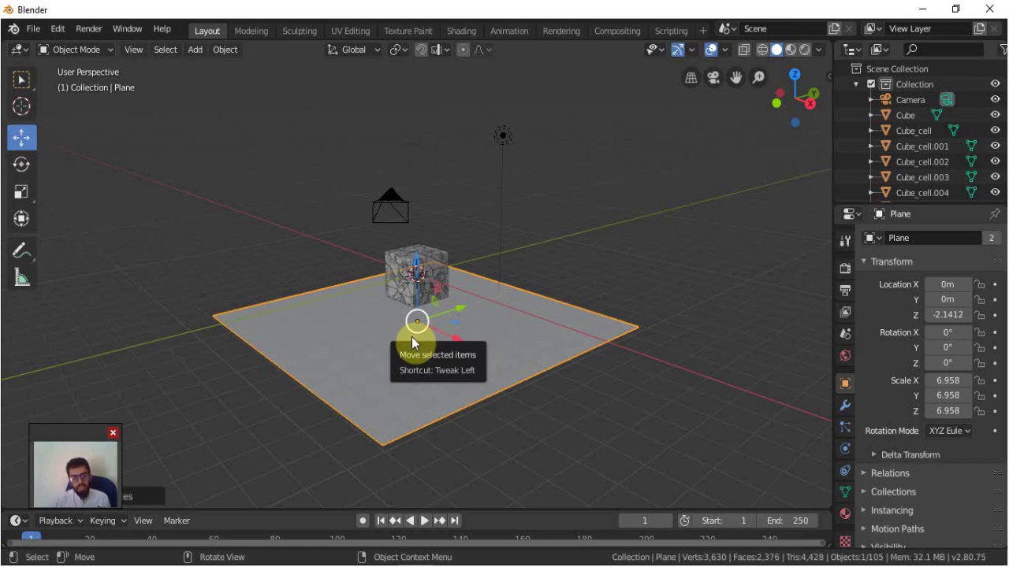
Play the simulation to frame 66, then select the intact original cube.
left_click(425, 521)
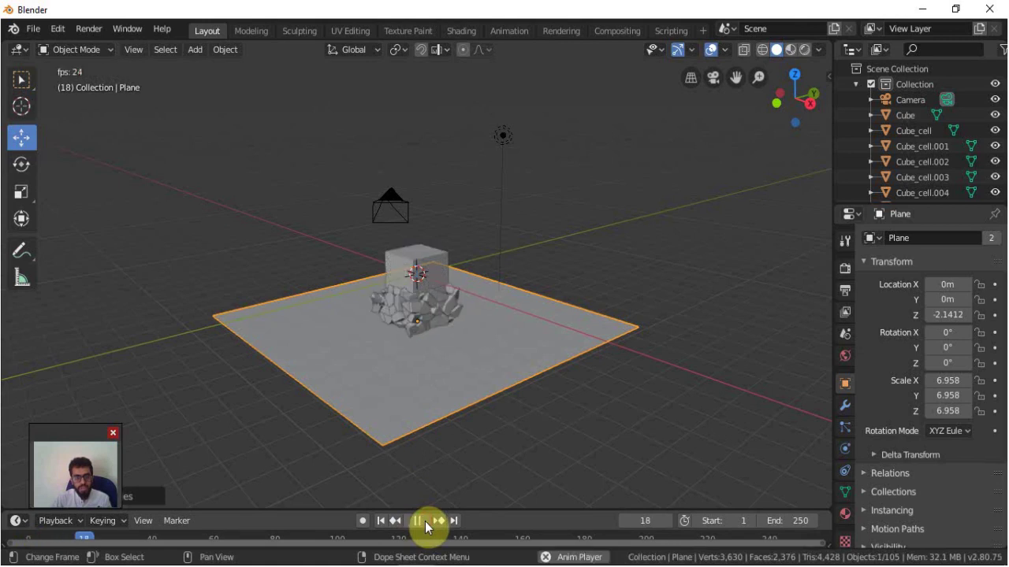
left_click(425, 521)
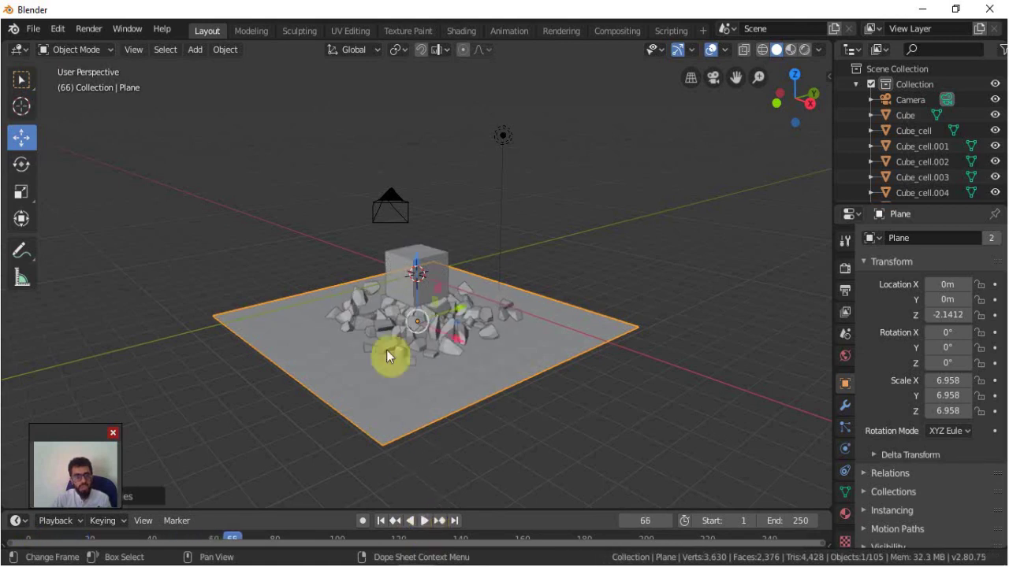
scroll(432, 314, "up", 3)
left_click(427, 241)
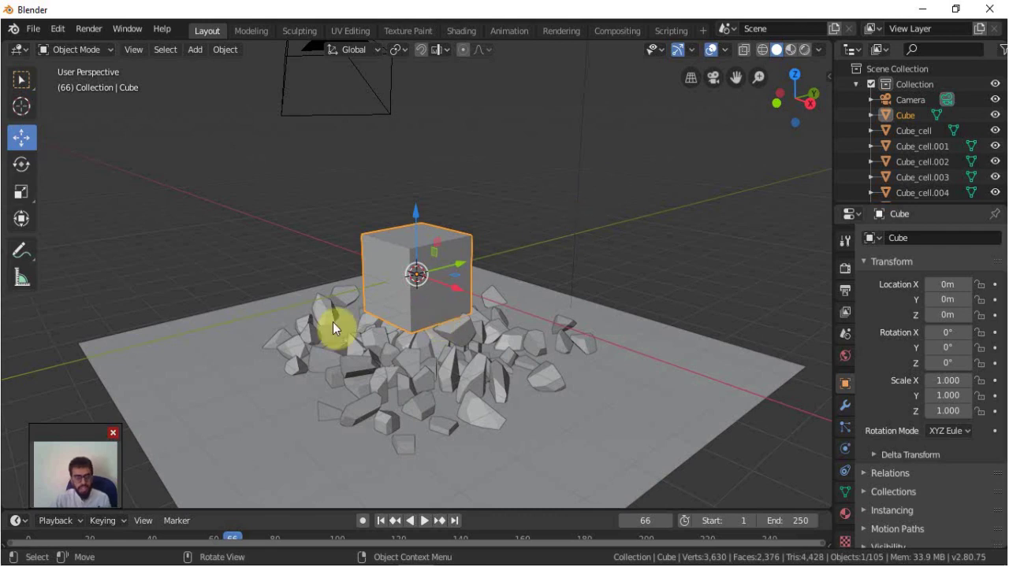
Delete the original cube and replay the simulation from the first frame.
key("x")
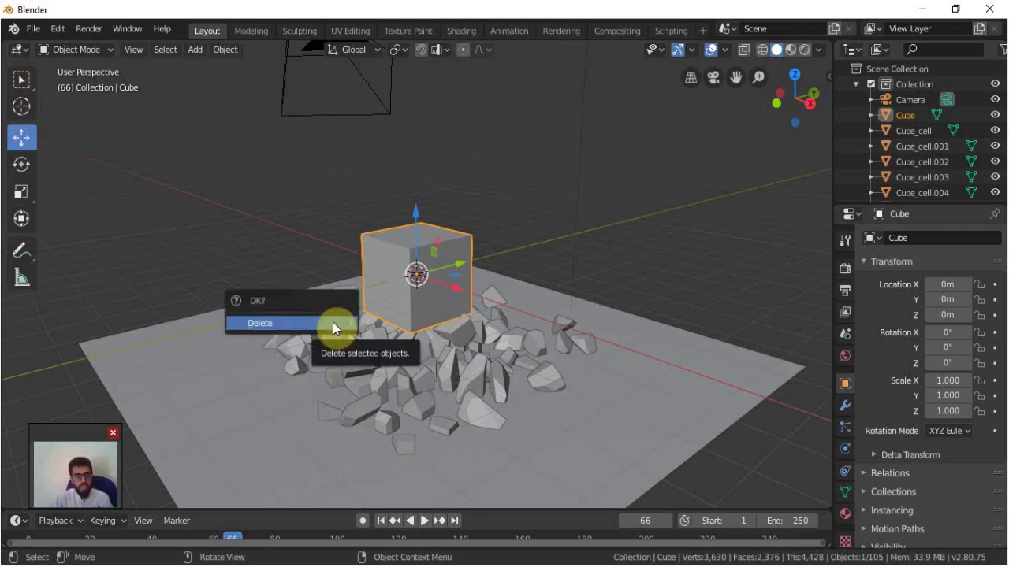
left_click(333, 323)
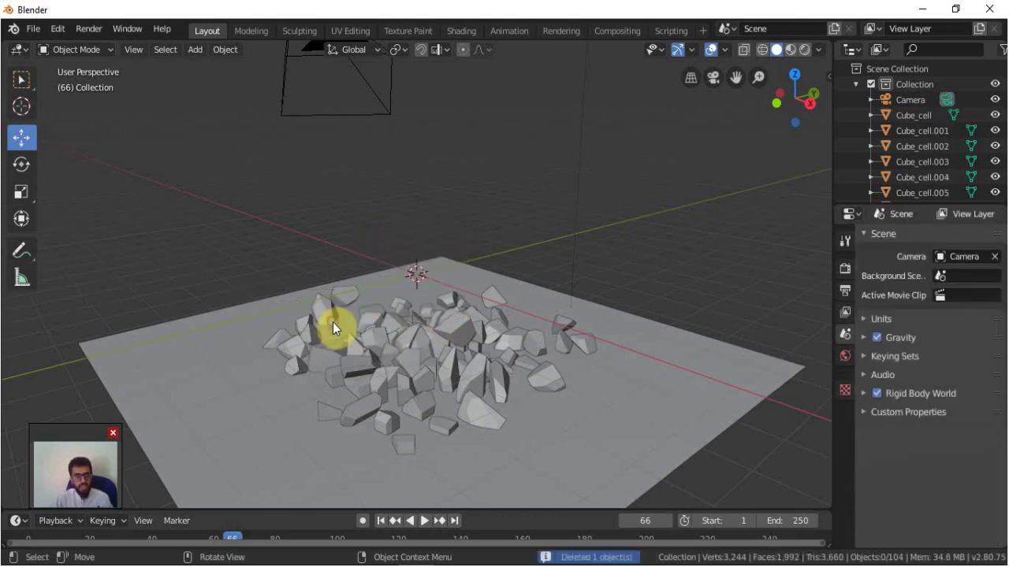
left_click(380, 520)
left_click(427, 521)
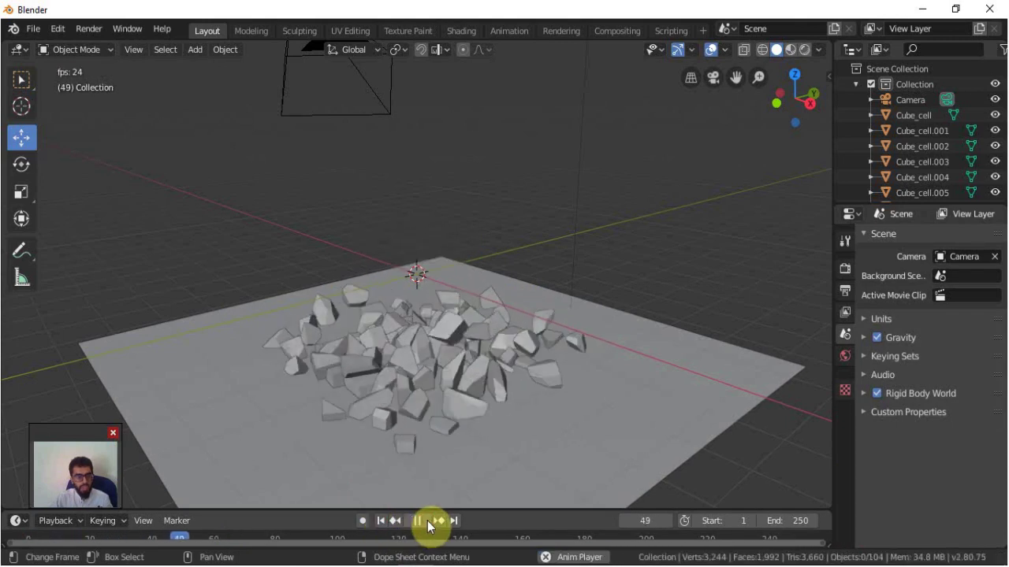
left_click(427, 521)
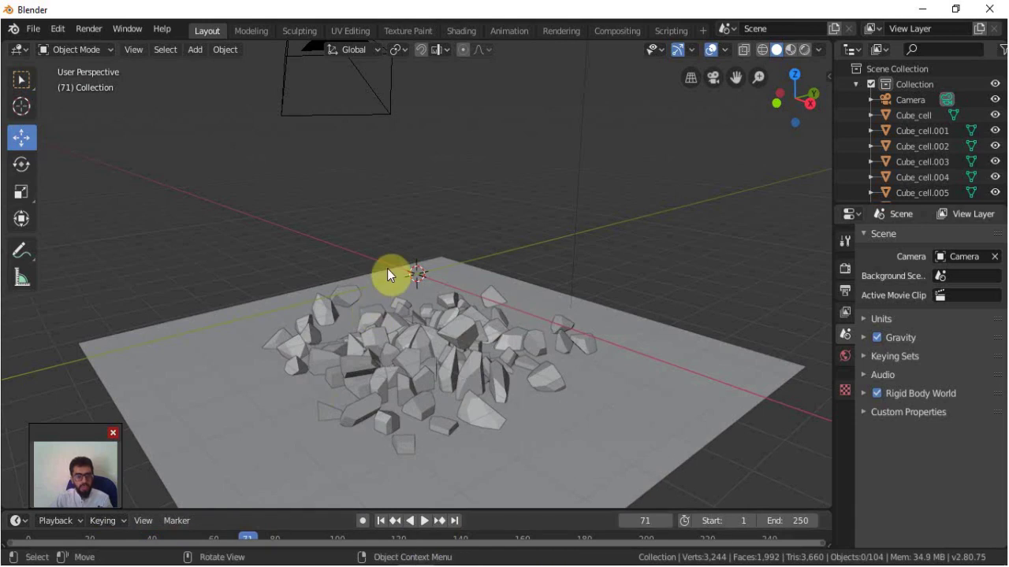
Add a Suzanne monkey and give it a Subdivision Surface modifier.
key("shift+a")
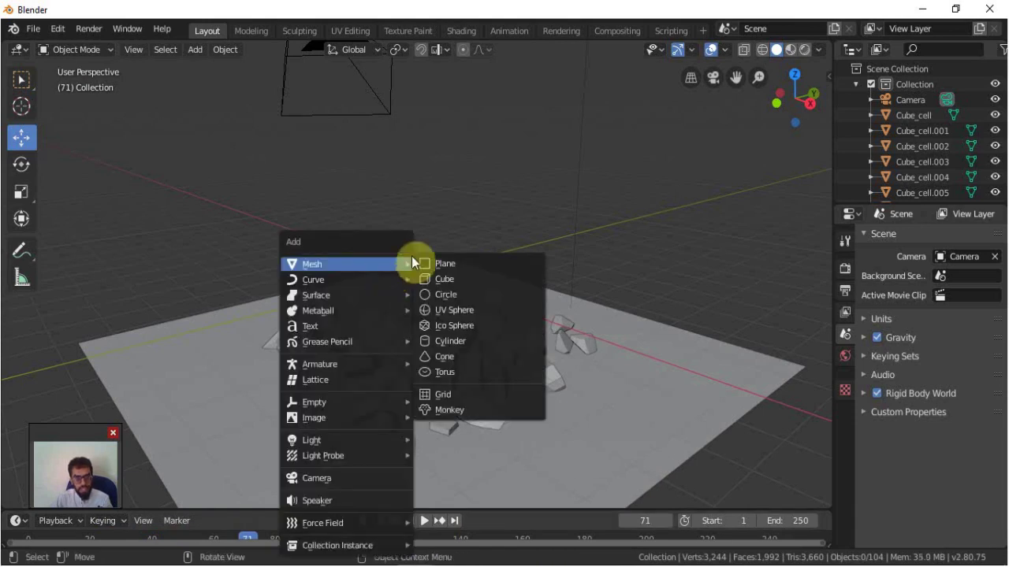
left_click(462, 415)
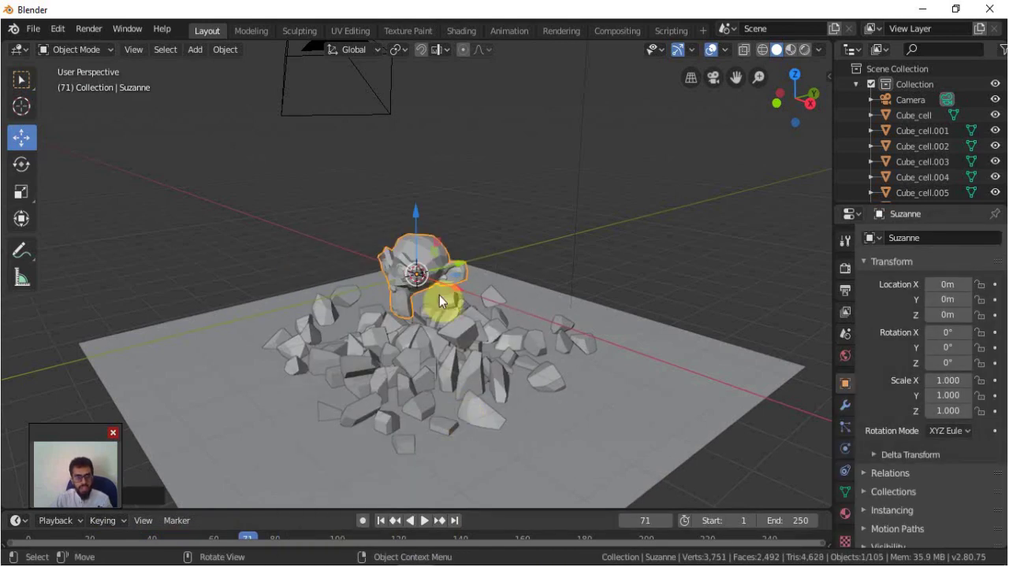
left_click(844, 407)
left_click(916, 238)
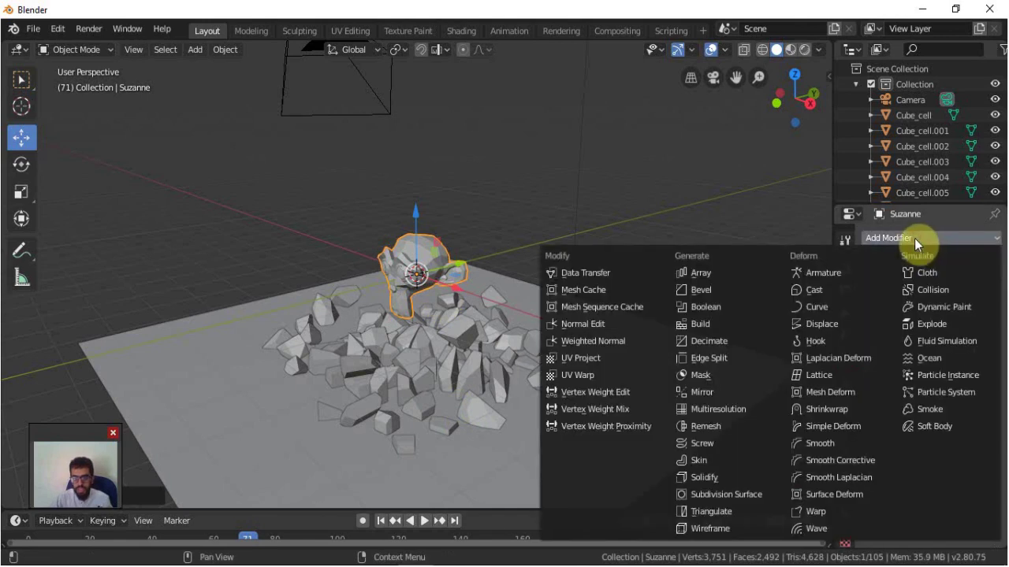
left_click(738, 494)
Set the Render and Viewport subdivision levels to 3 and apply the modifier.
left_click(923, 341)
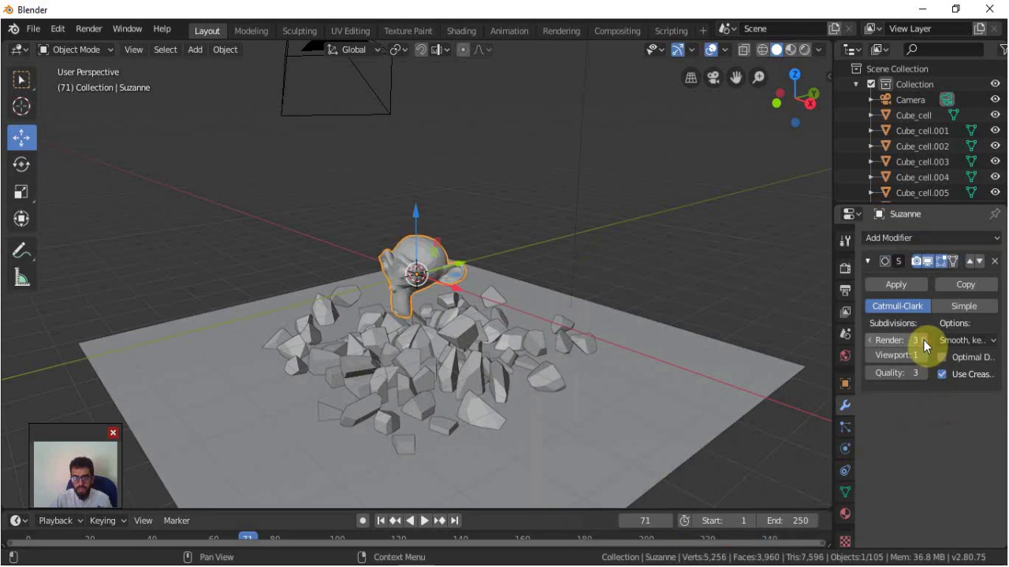
left_click(924, 354)
left_click(924, 354)
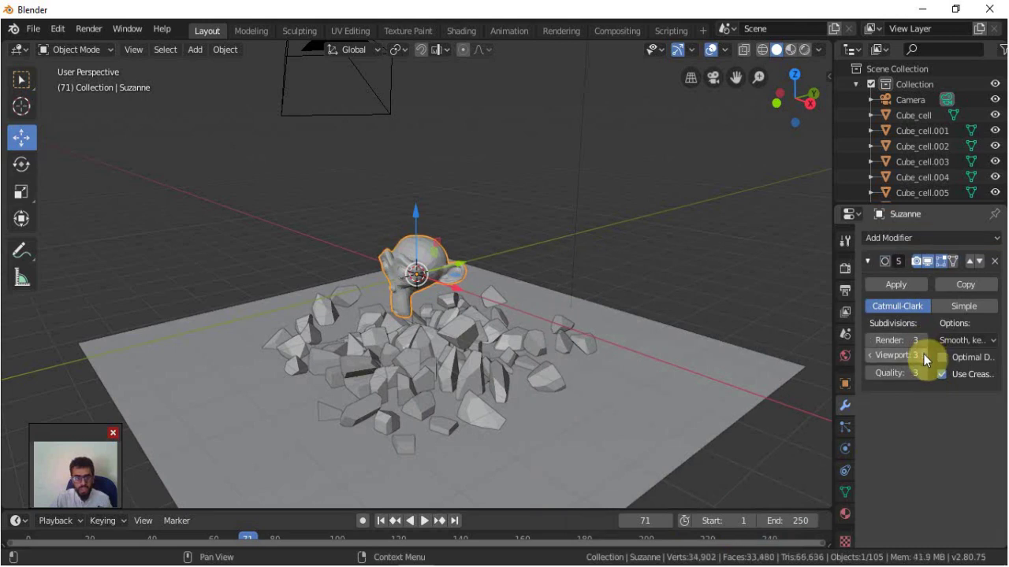
scroll(434, 289, "up", 2)
scroll(389, 279, "up", 2)
scroll(389, 279, "down", 4)
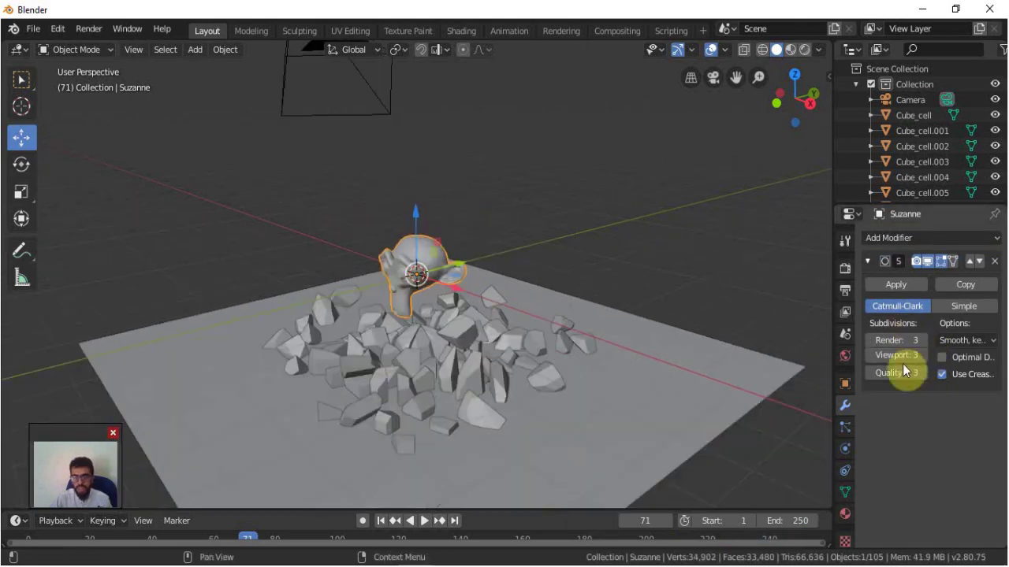
left_click(911, 285)
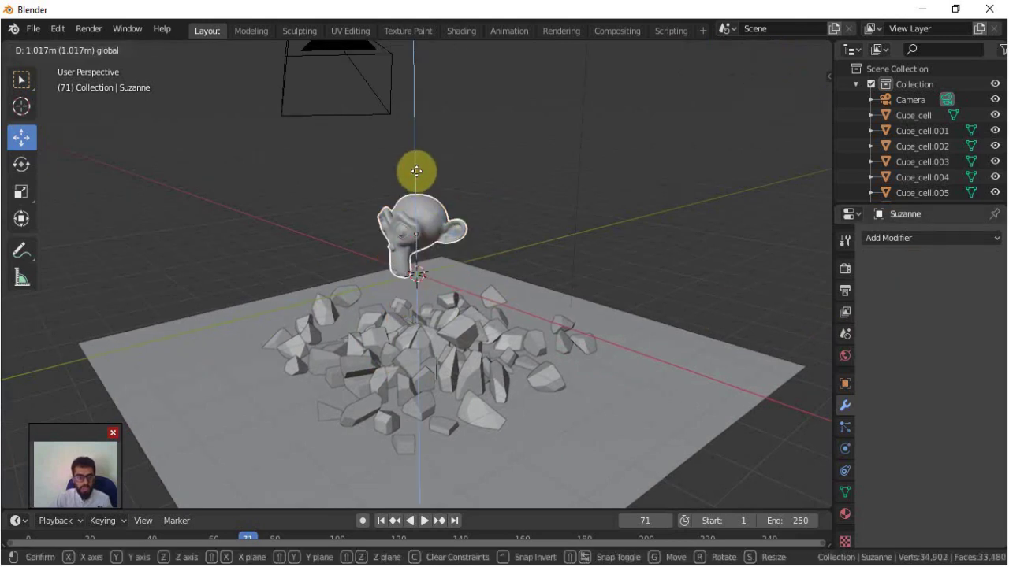
Confirm Suzanne raised about 1 m and bring up its Cell Fracture settings.
left_click(412, 168)
left_click(236, 51)
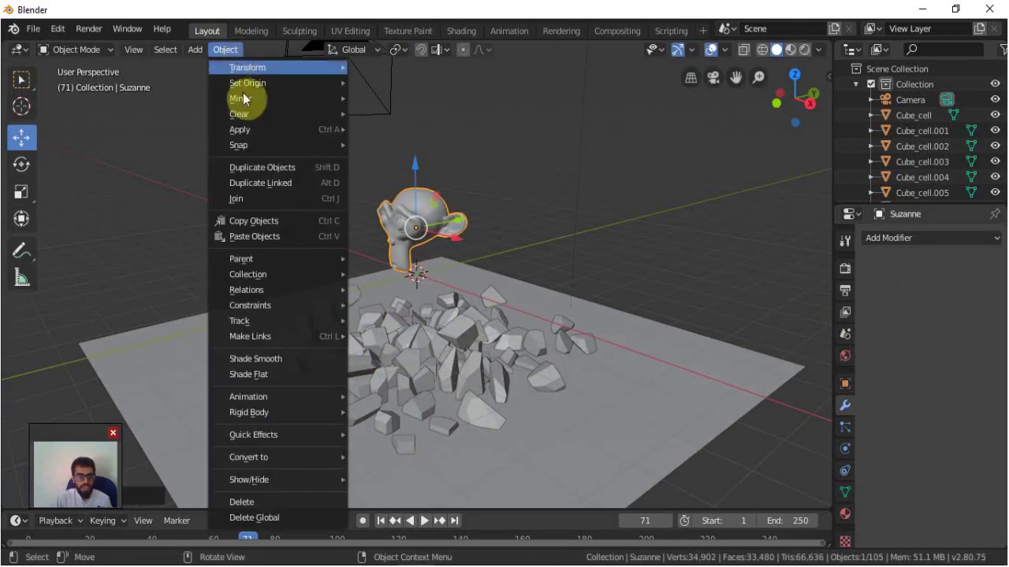
left_click(216, 47)
left_click(225, 51)
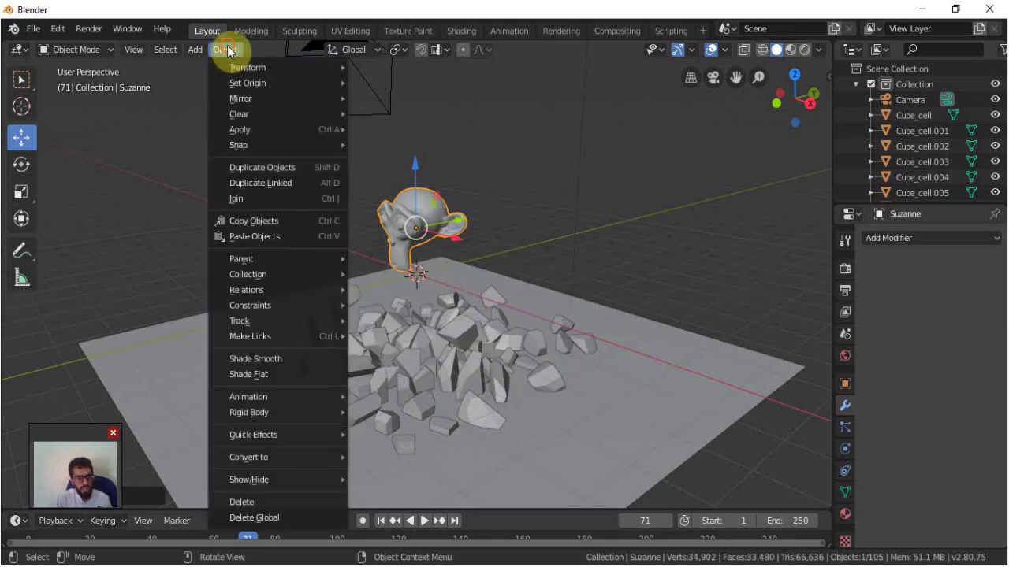
mouse_move(254, 435)
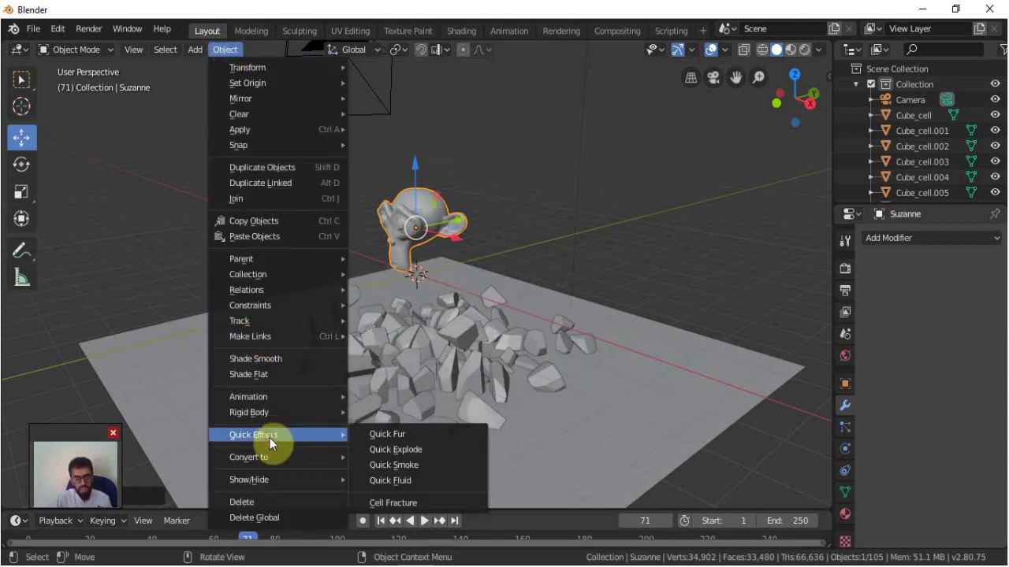
left_click(395, 502)
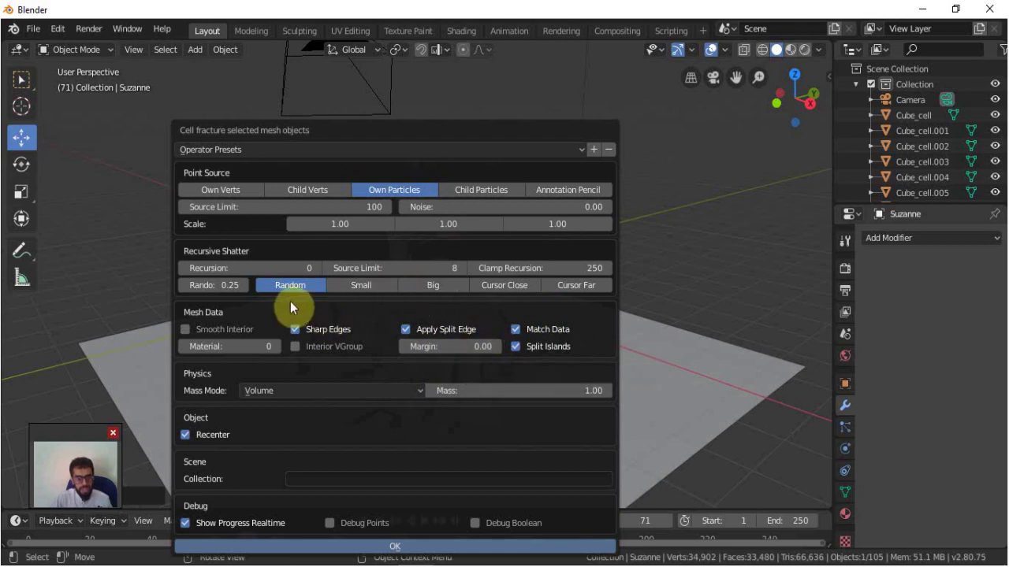
Fracture Suzanne into cells using Small recursive shatter.
left_click(353, 288)
left_click(420, 545)
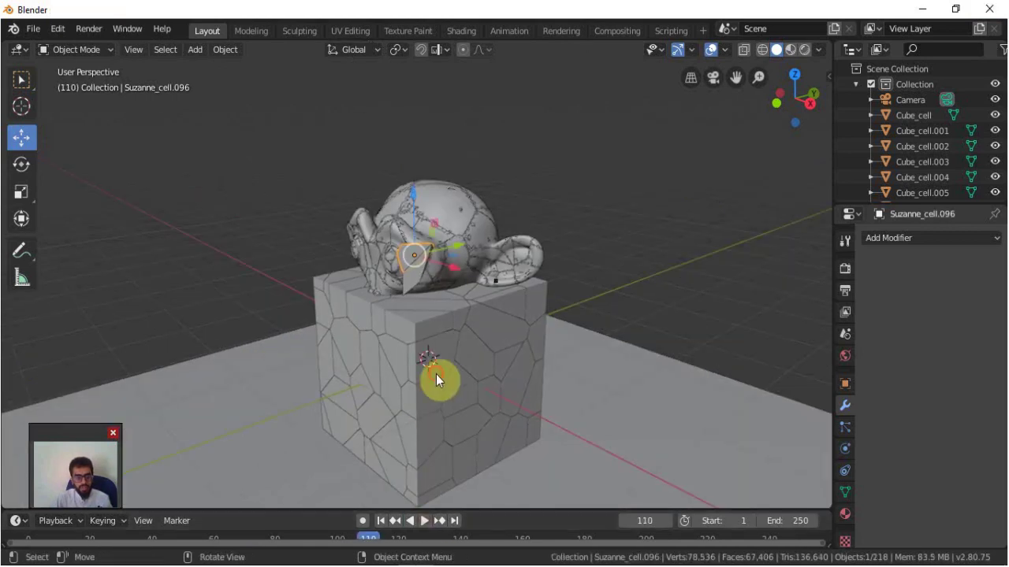
From the front view, box-select all the cube and monkey fragments.
key("KP_1")
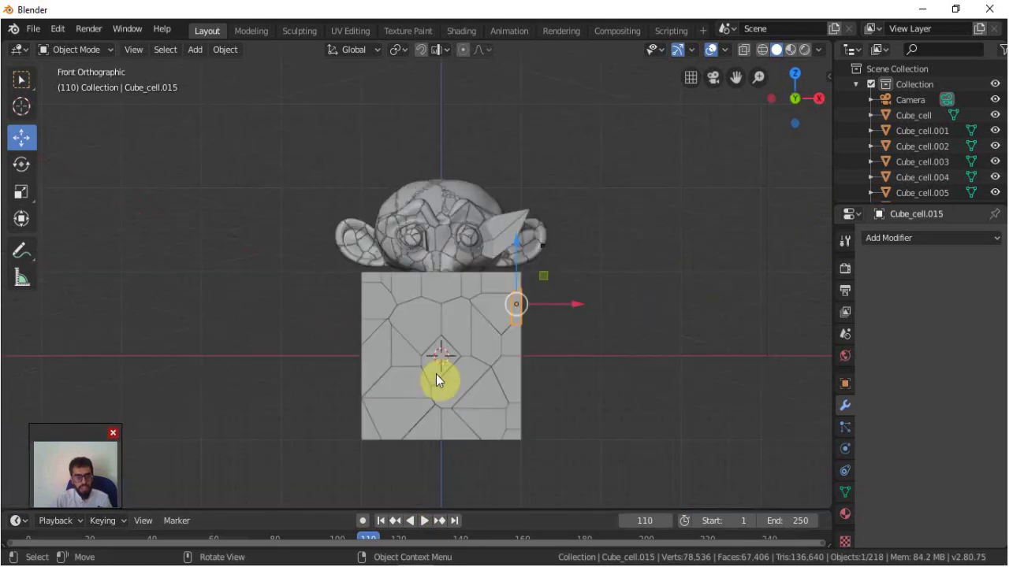
key("b")
left_click_drag(290, 150, 591, 443)
middle_click_drag(580, 372, 488, 404)
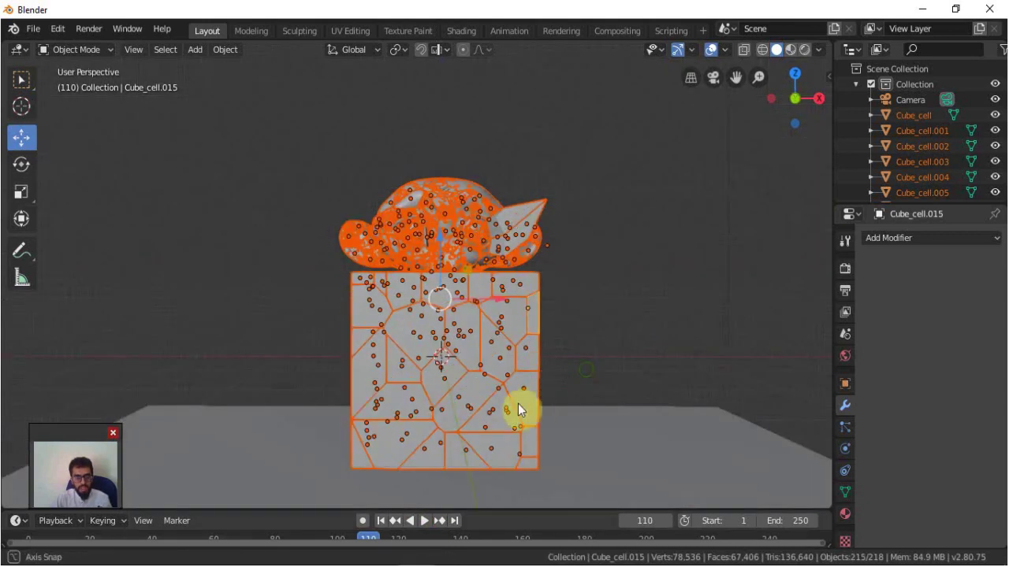
Make the selected fragments active rigid bodies and rewind to frame 1.
left_click(224, 51)
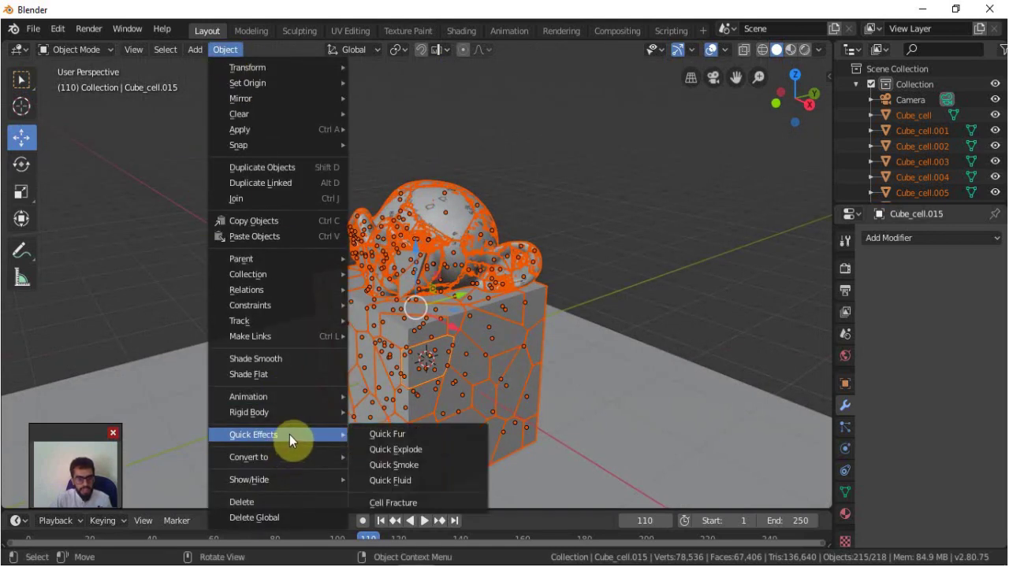
mouse_move(249, 412)
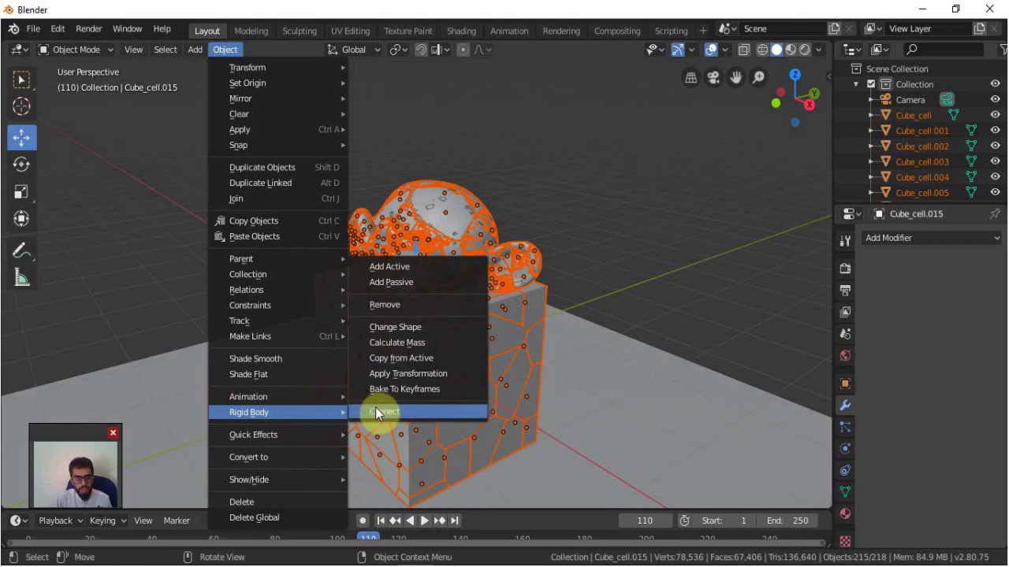
left_click(386, 266)
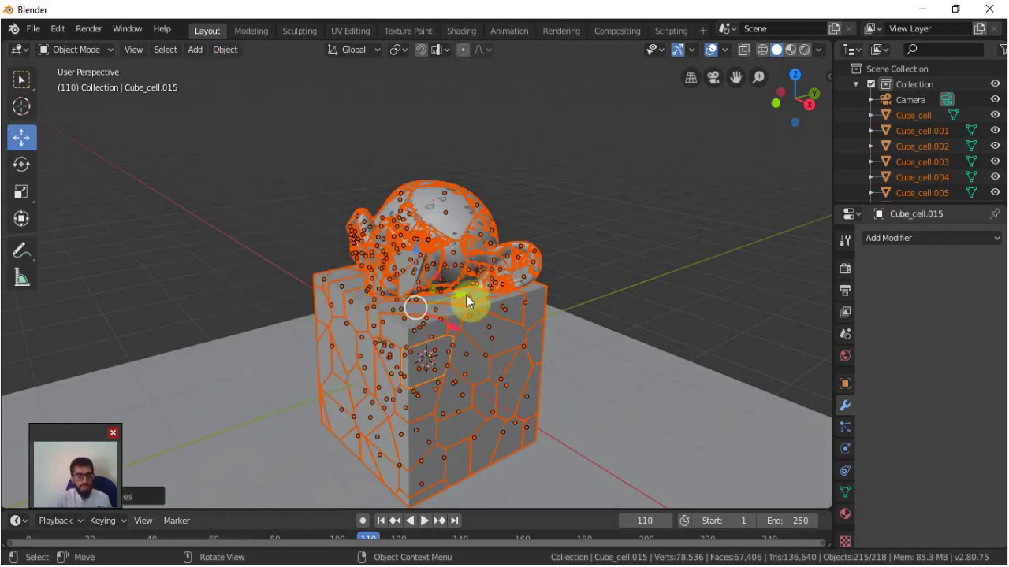
scroll(411, 290, "down", 4)
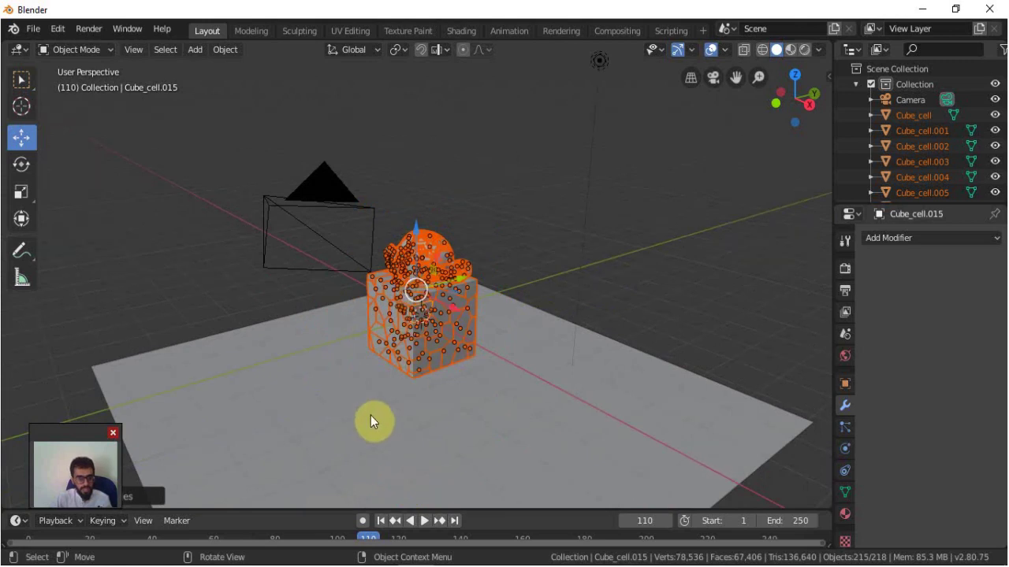
left_click(380, 521)
left_click(399, 466)
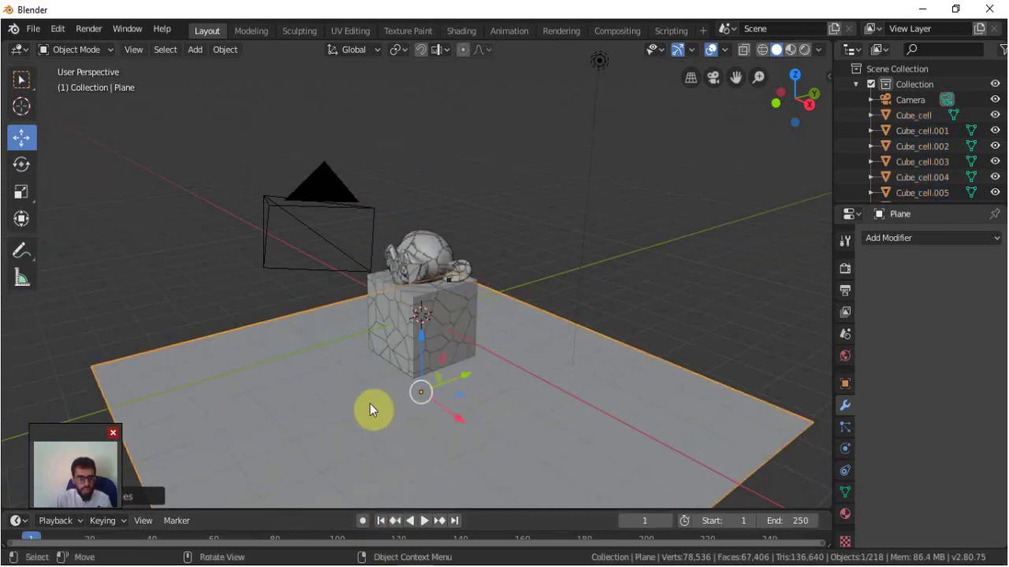
Test-play the simulation, then delete the original unfractured Suzanne.
left_click(424, 520)
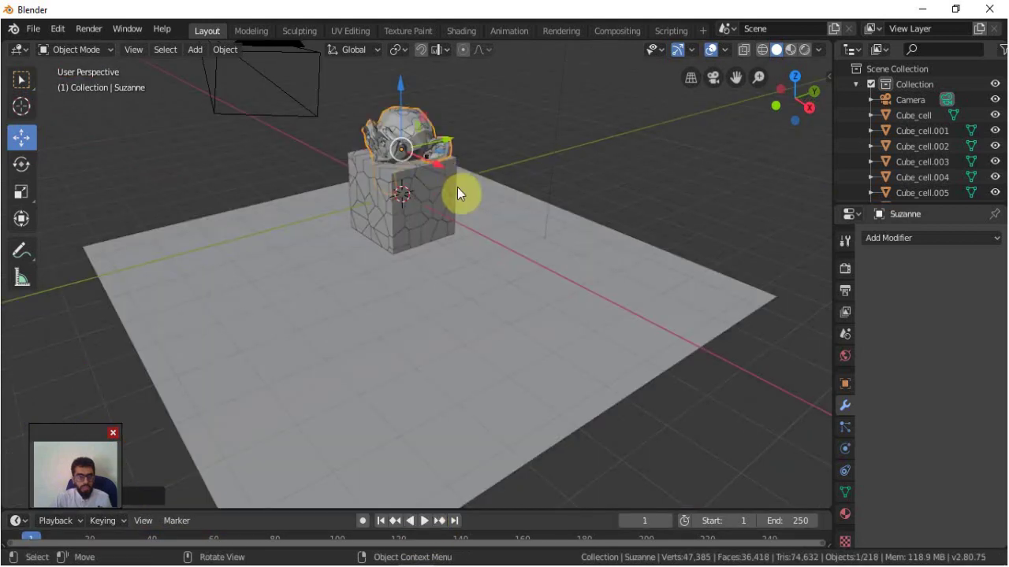
key("x")
left_click(466, 175)
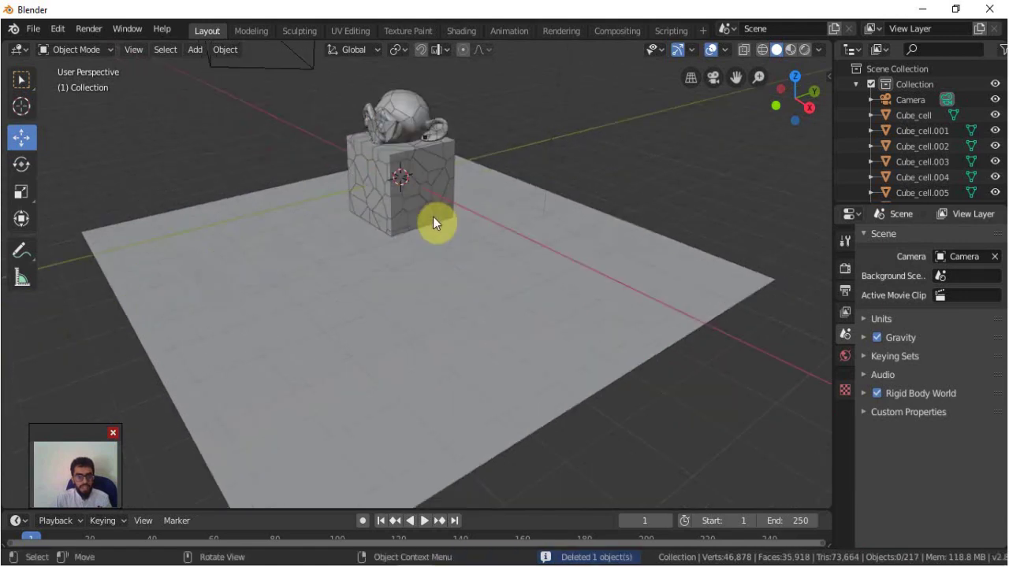
Play the fracture simulation and stop at frame 78 with debris scattered on the floor.
left_click(425, 521)
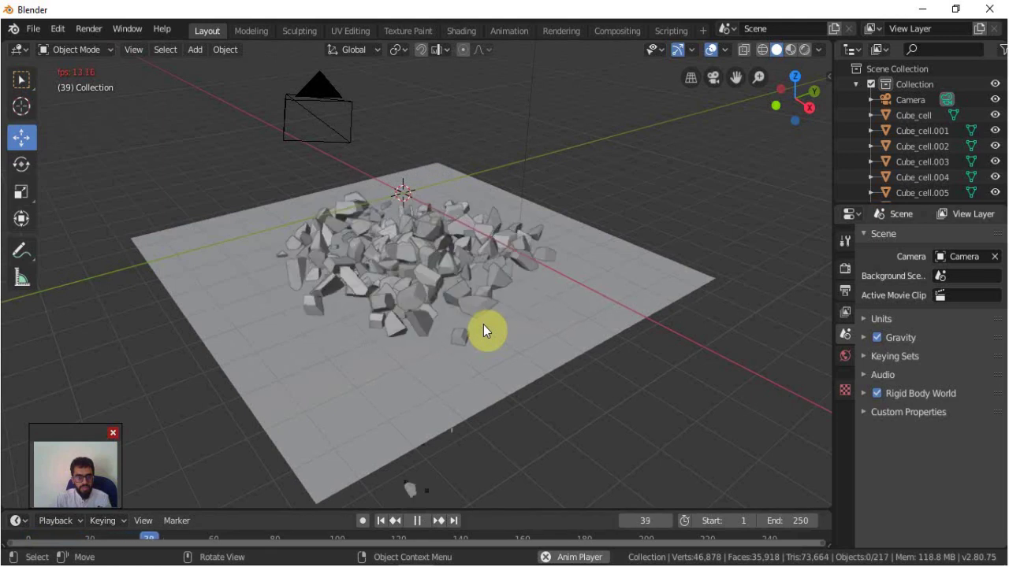
left_click(418, 521)
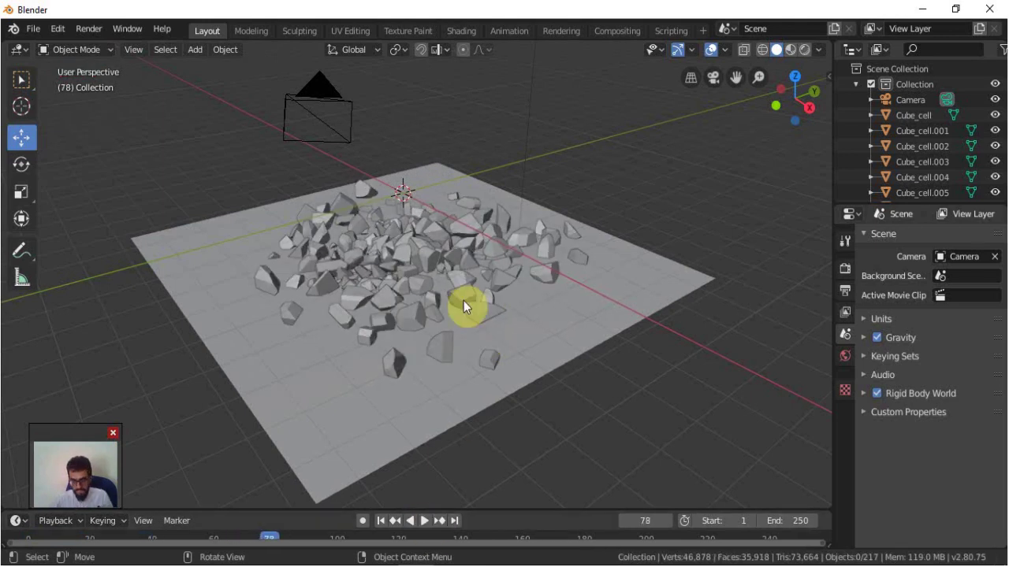